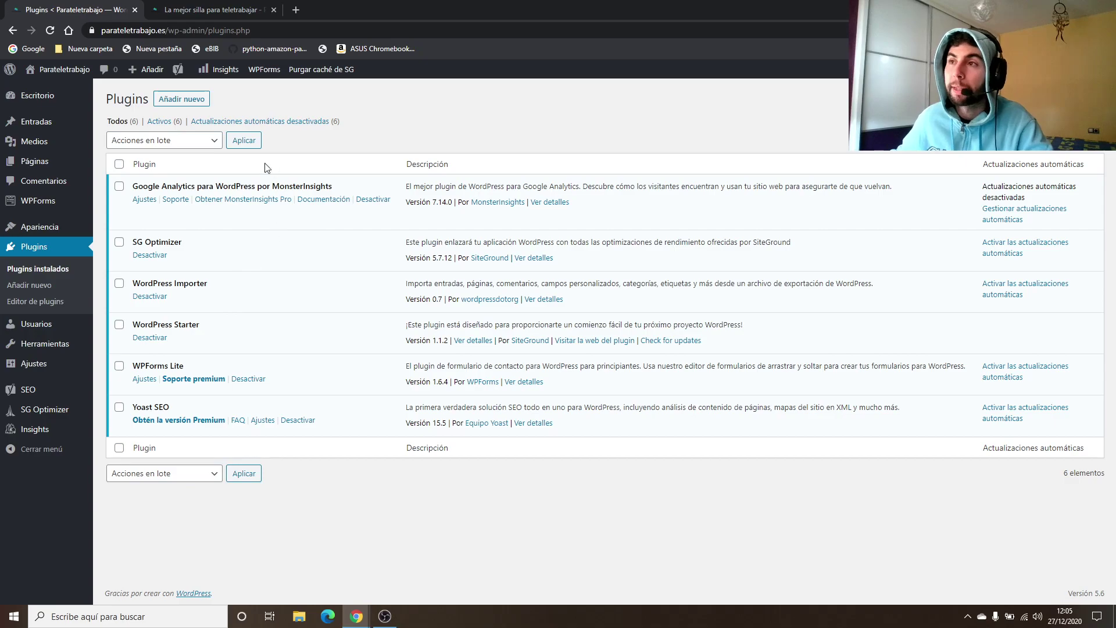
Search the plugin directory for "photo gallery" and open the details of Photo Gallery by 10Web to read its description
click(190, 99)
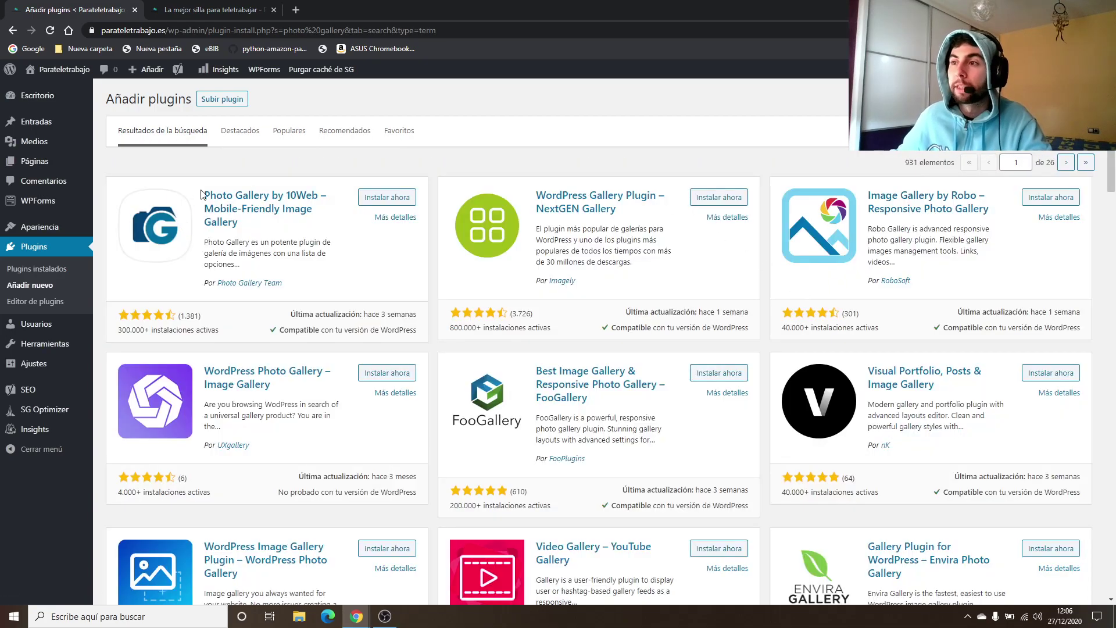
drag(250, 225, 205, 194)
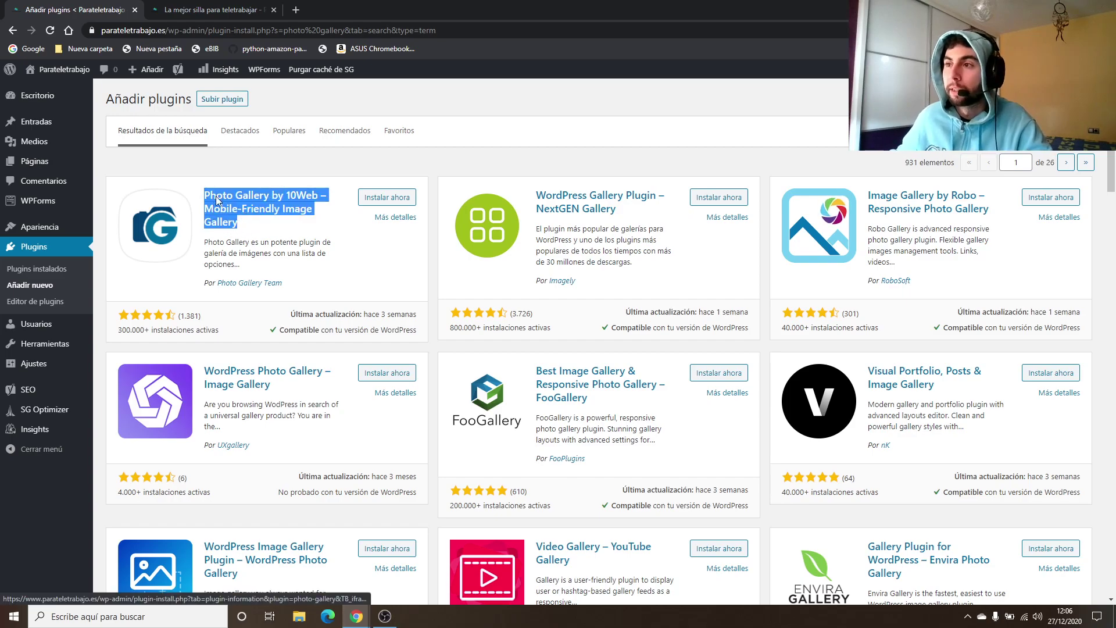
click(268, 228)
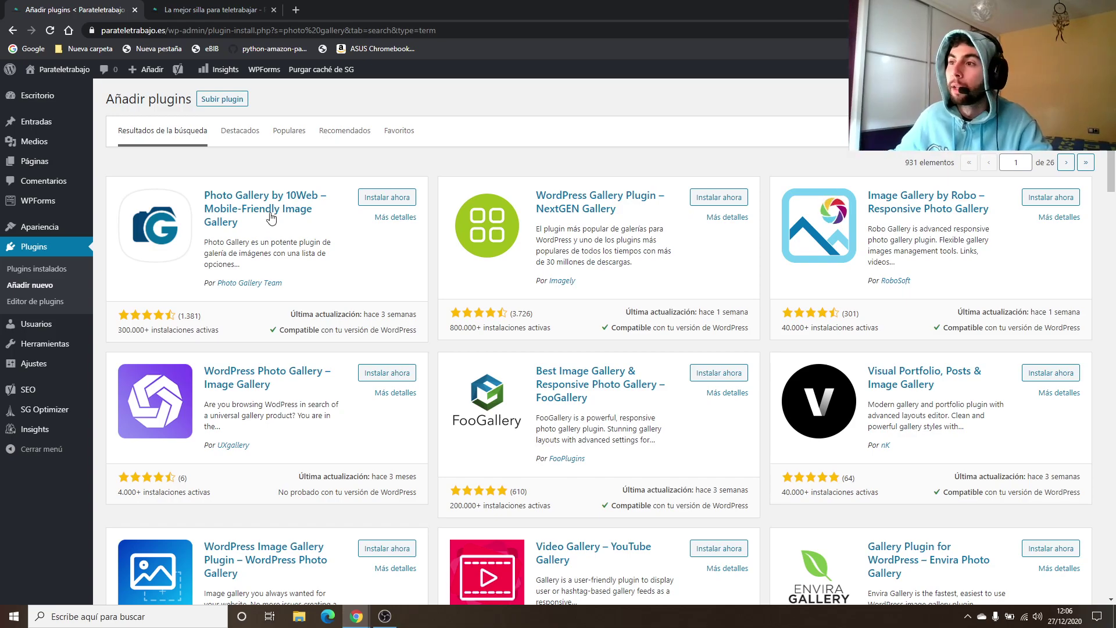
click(285, 214)
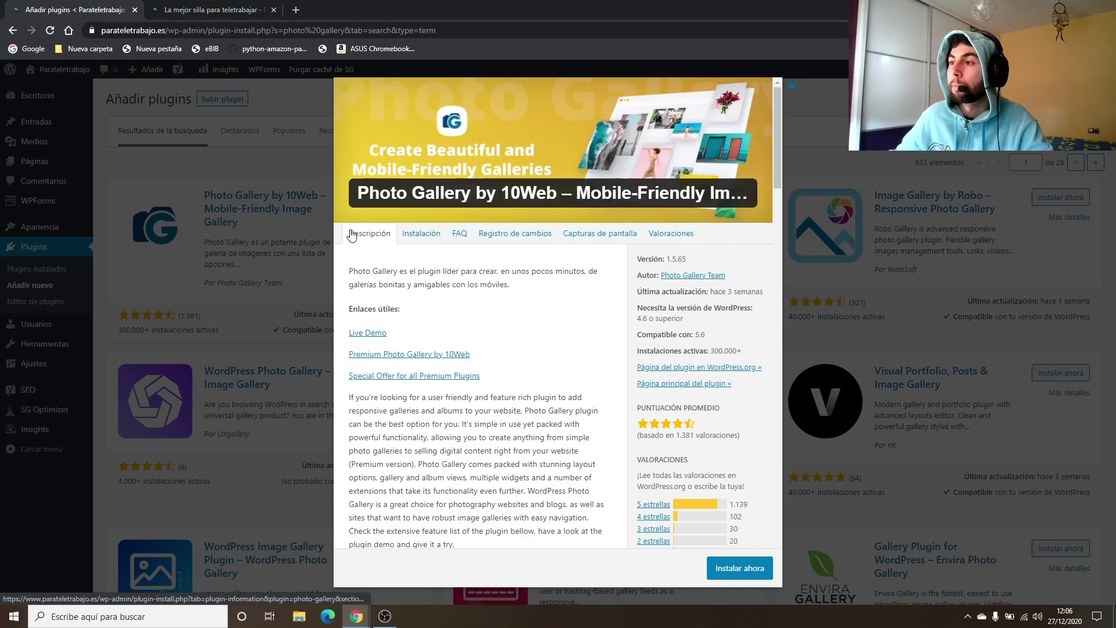
scroll(463, 394, down, 4)
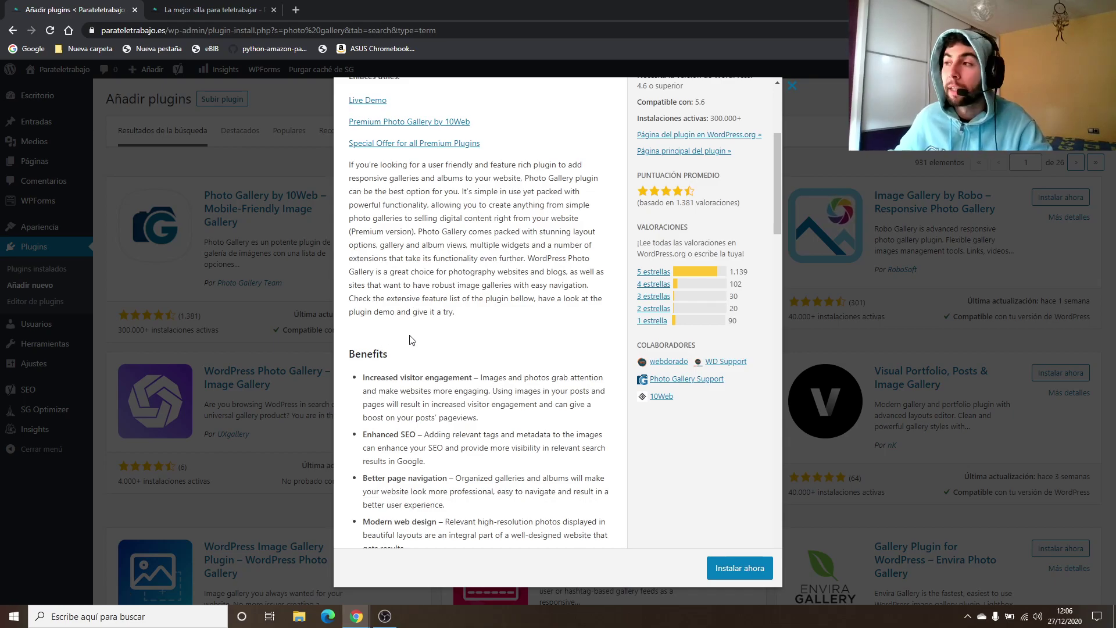
scroll(529, 318, up, 3)
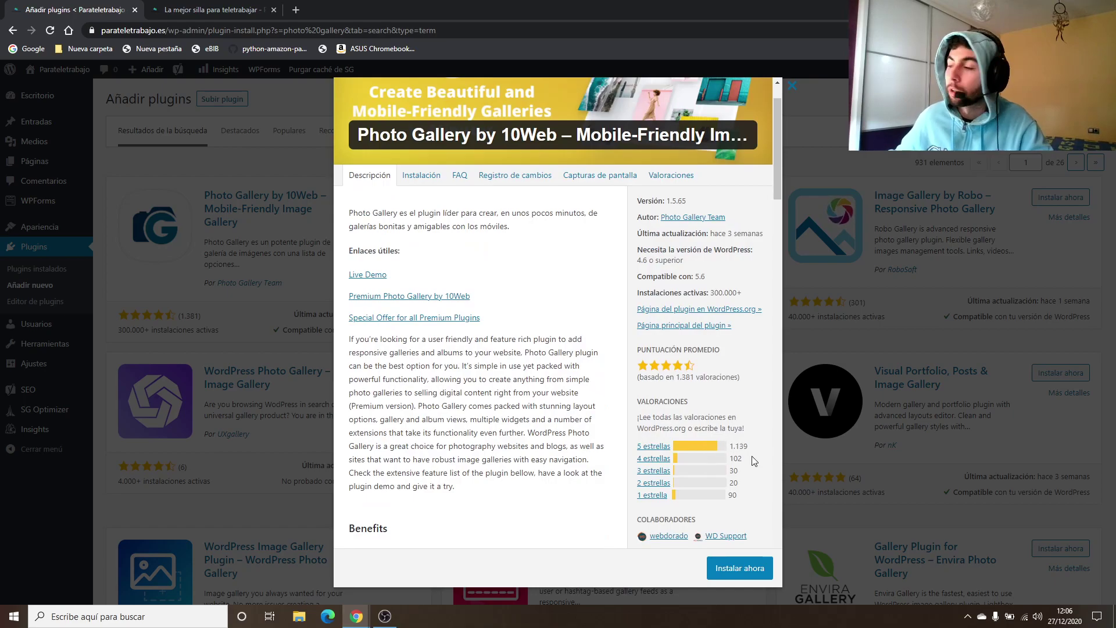
scroll(702, 445, up, 1)
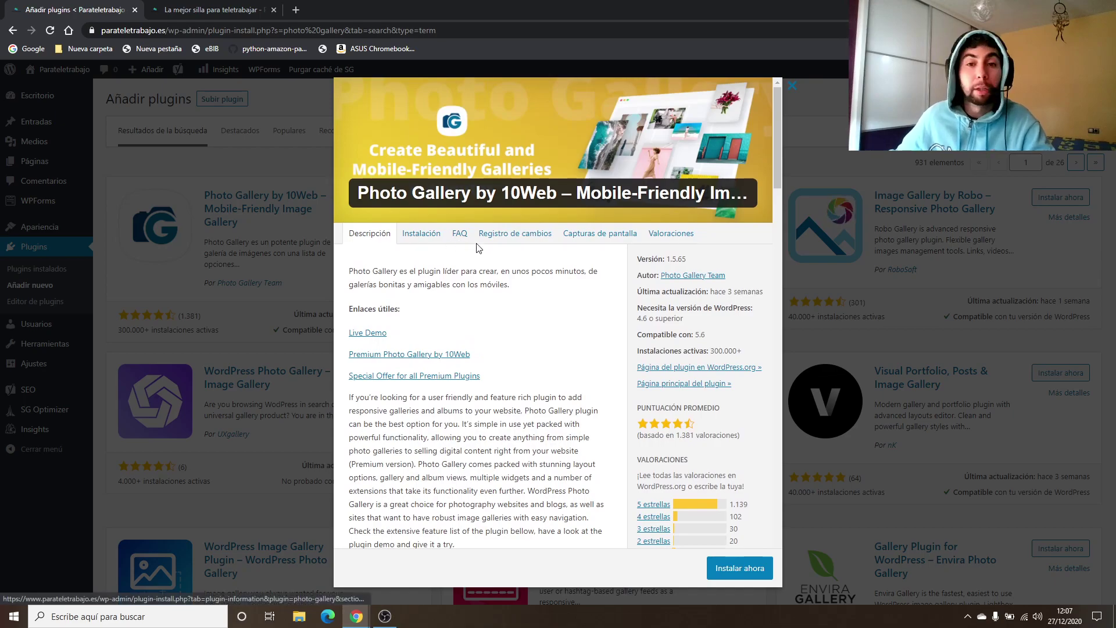
Examine the plugin's screenshots to compare the slideshow, thumbnail, masonry and mosaic gallery views
click(591, 242)
scroll(580, 279, down, 8)
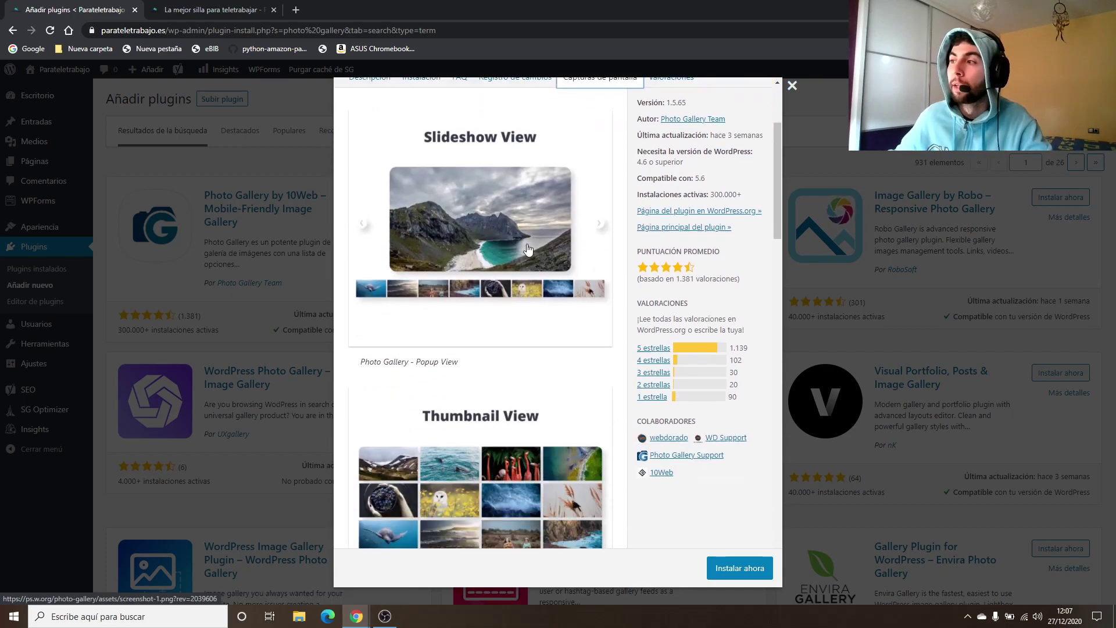
scroll(514, 236, down, 15)
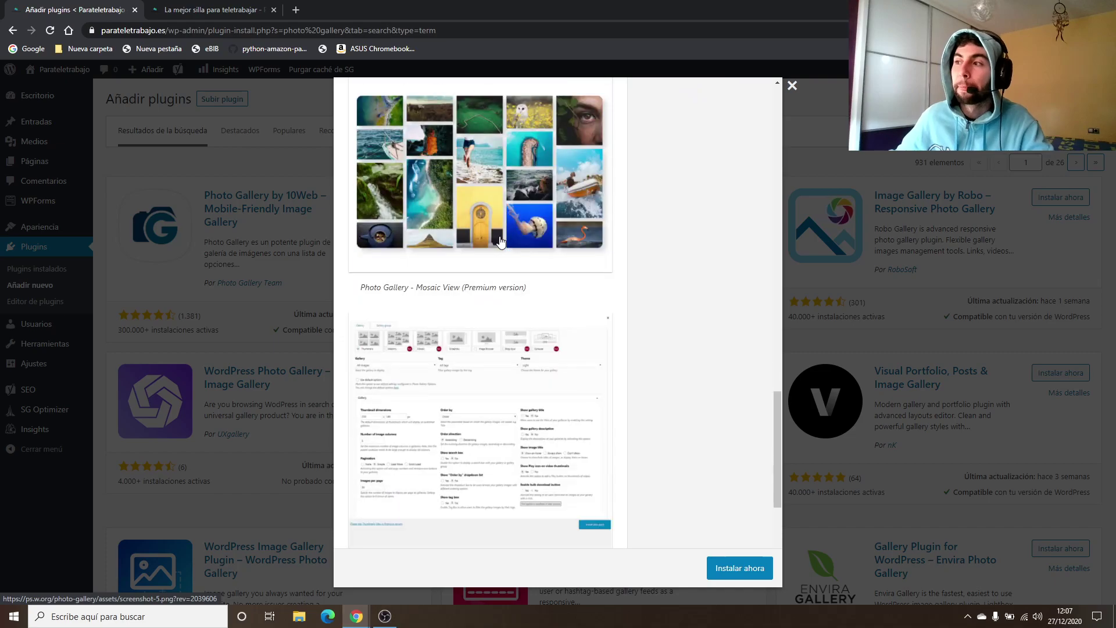
scroll(465, 262, up, 3)
scroll(512, 378, down, 4)
scroll(521, 319, up, 3)
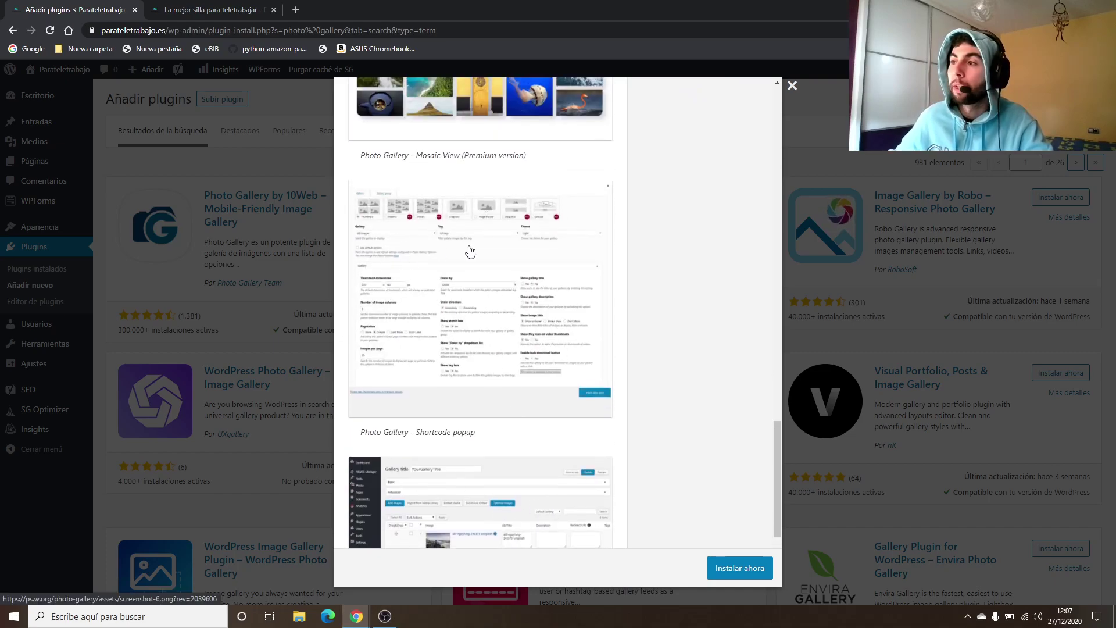
scroll(528, 304, up, 6)
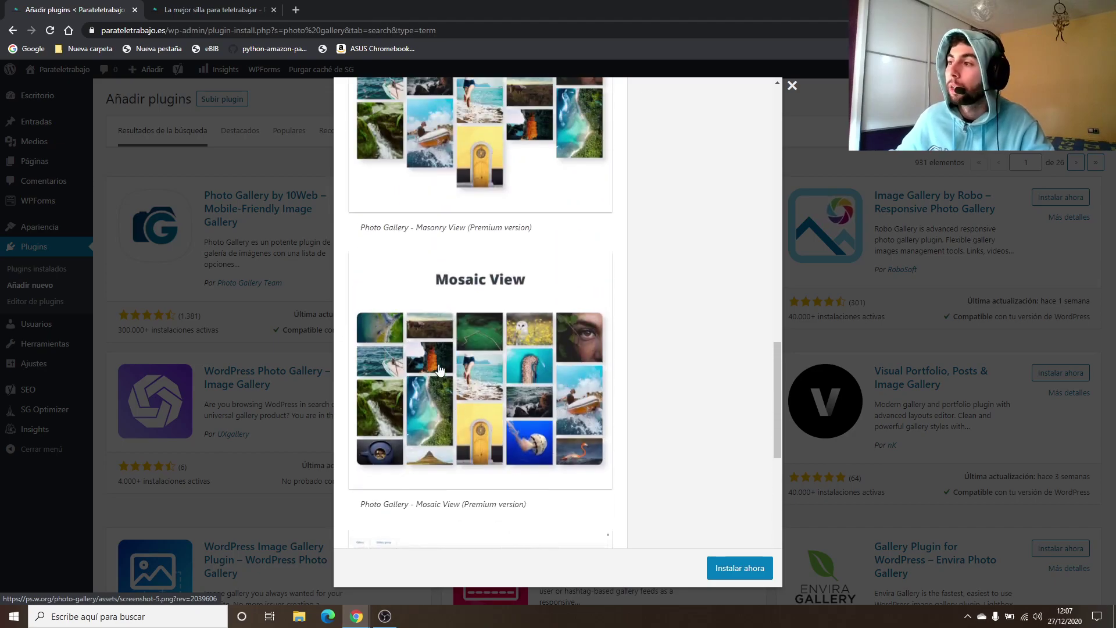
scroll(492, 395, down, 1)
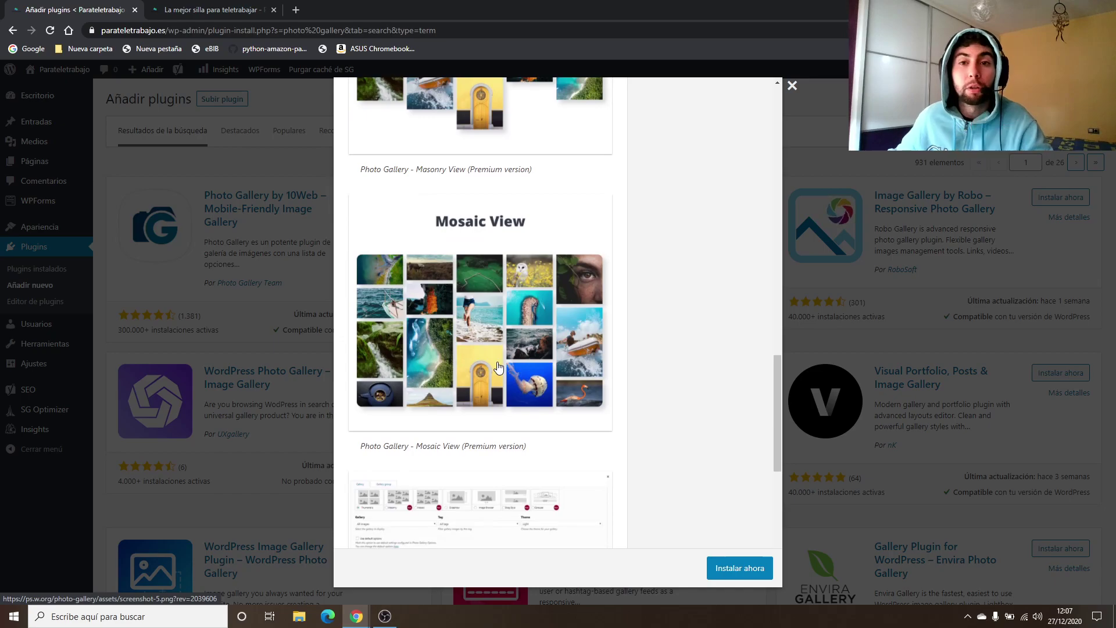
scroll(498, 366, up, 20)
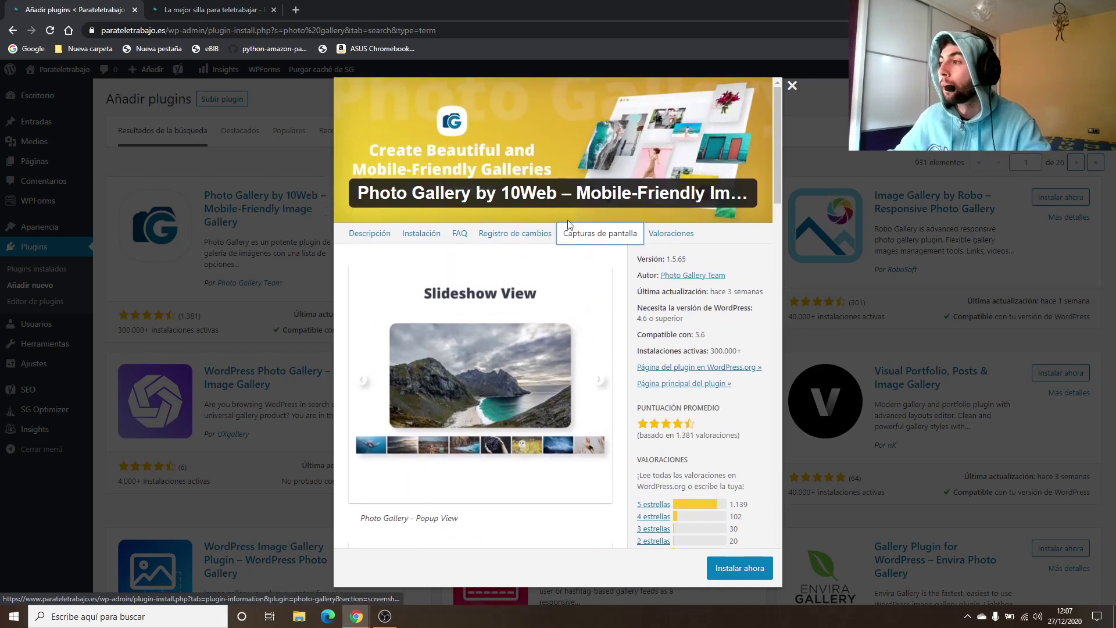
scroll(475, 404, down, 5)
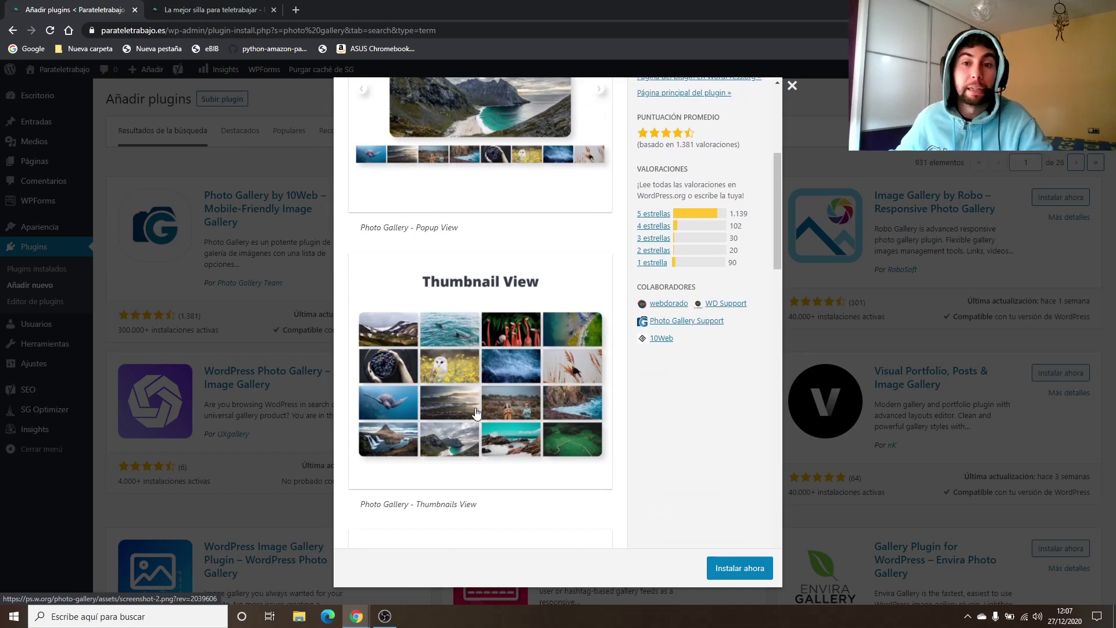
Install and activate the Photo Gallery by 10Web plugin
click(756, 573)
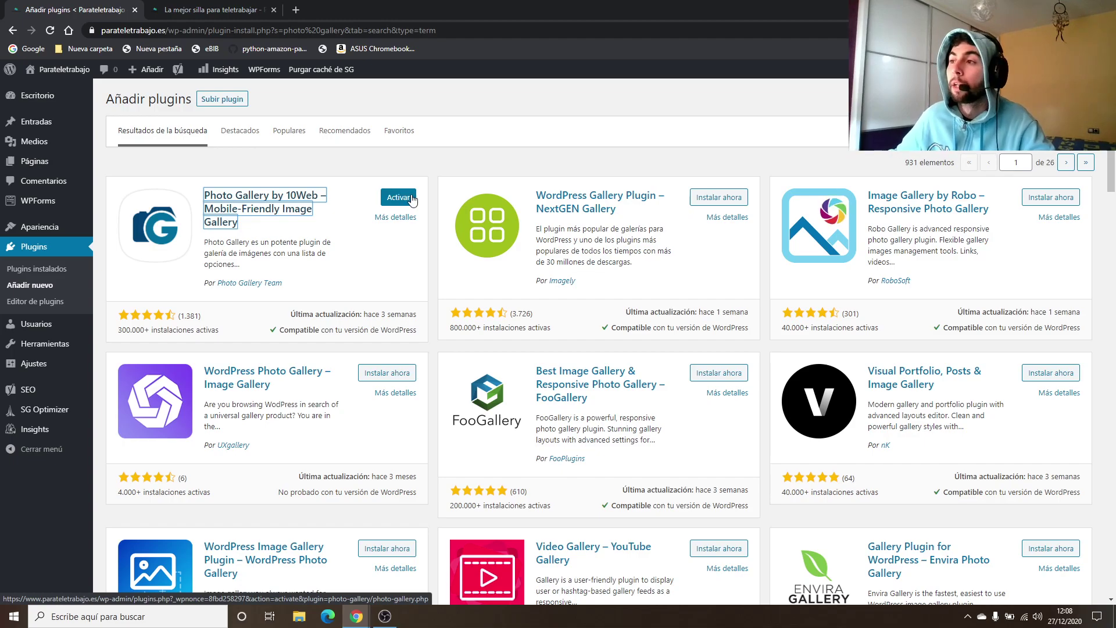
click(412, 199)
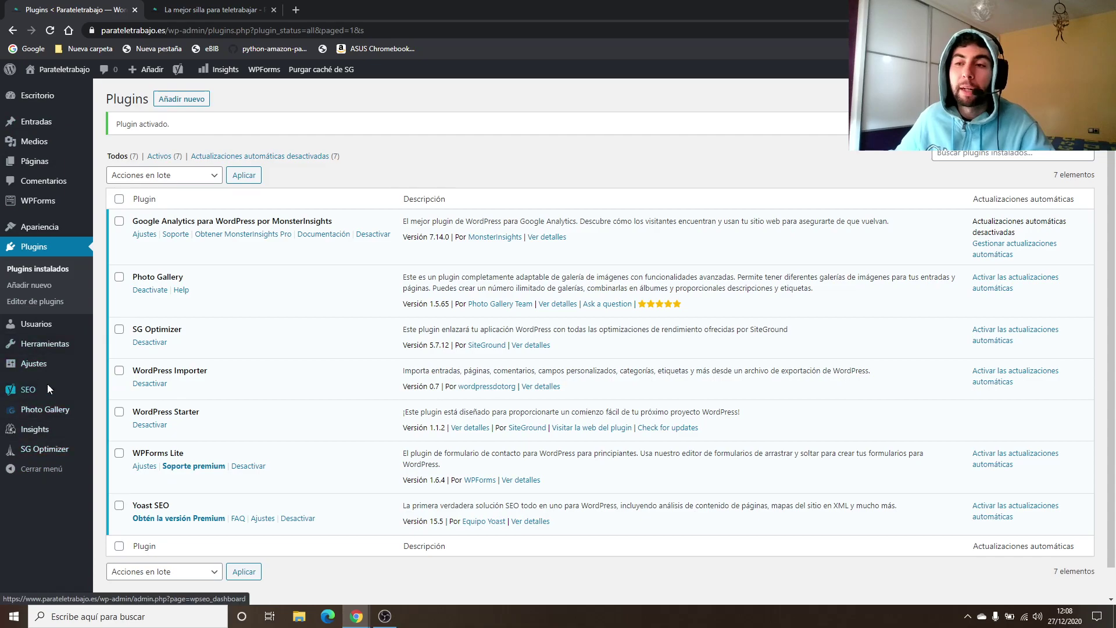
Add a new gallery in Photo Gallery and title it "home-gallery"
mouse_move(35, 413)
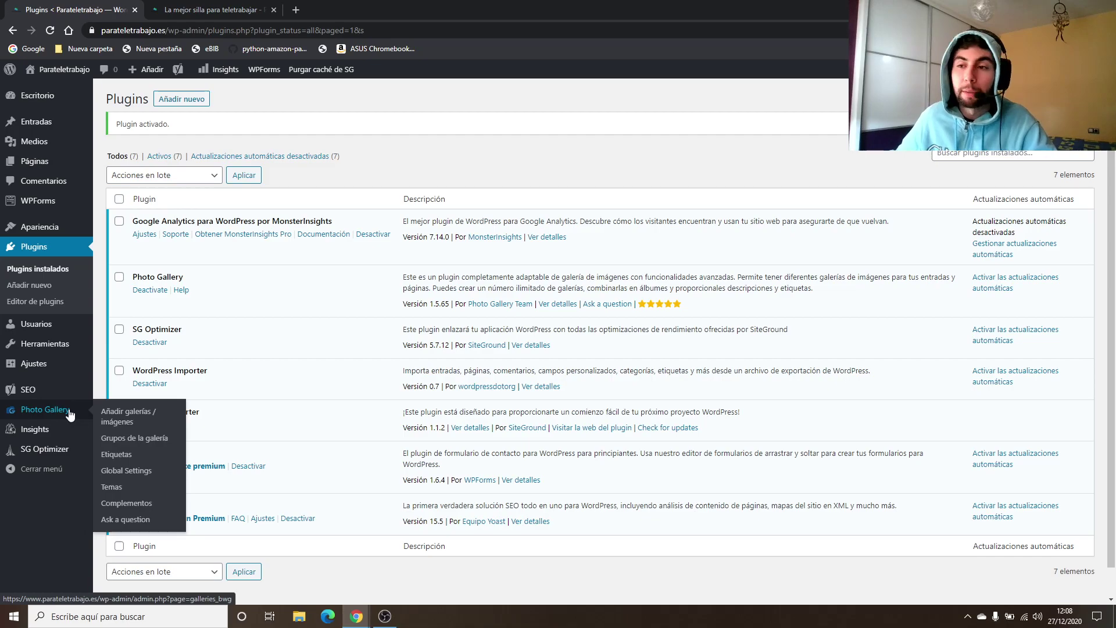
click(107, 412)
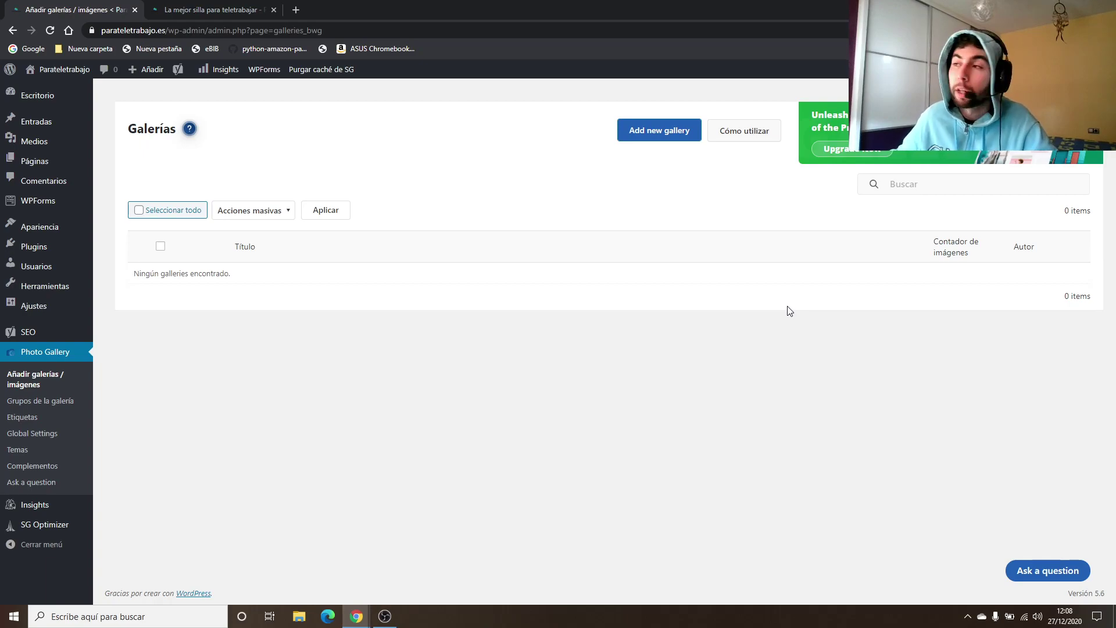
click(668, 133)
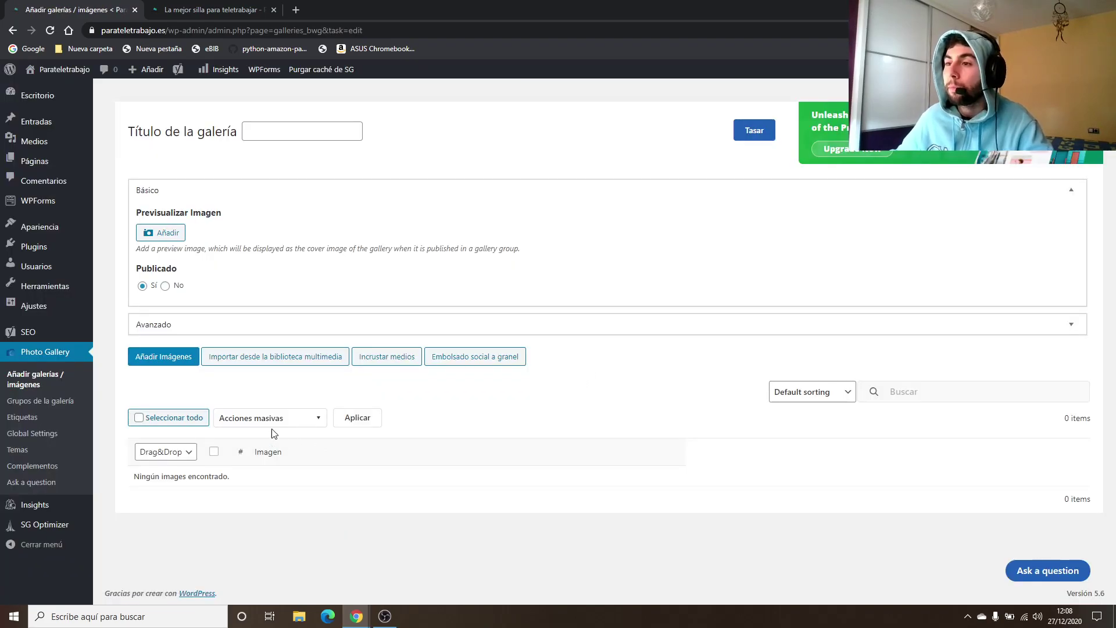
click(289, 131)
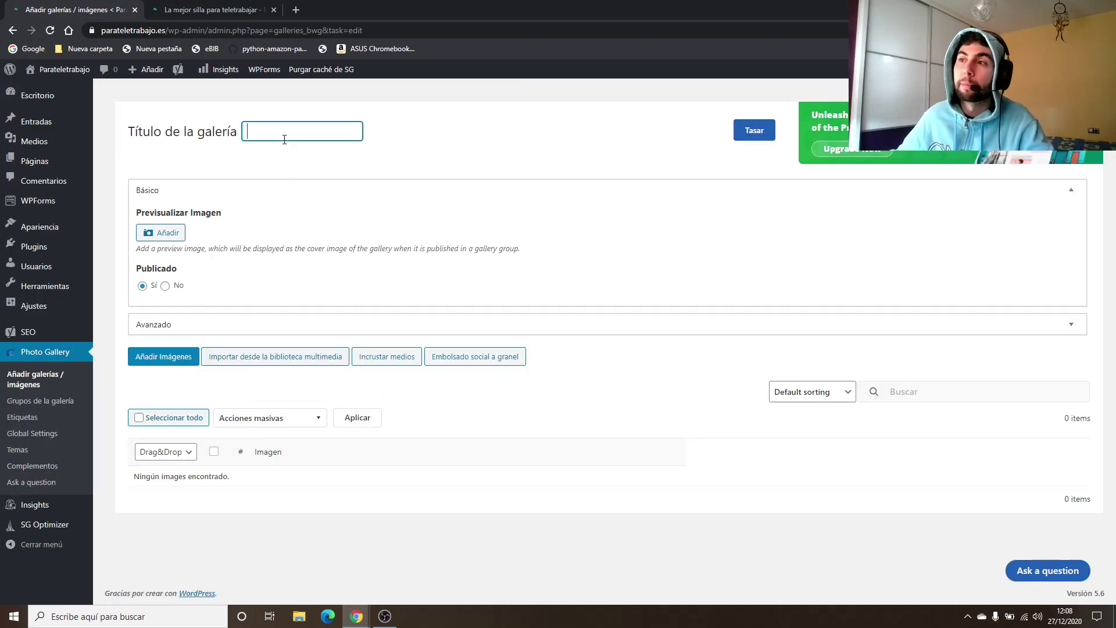
text(home-)
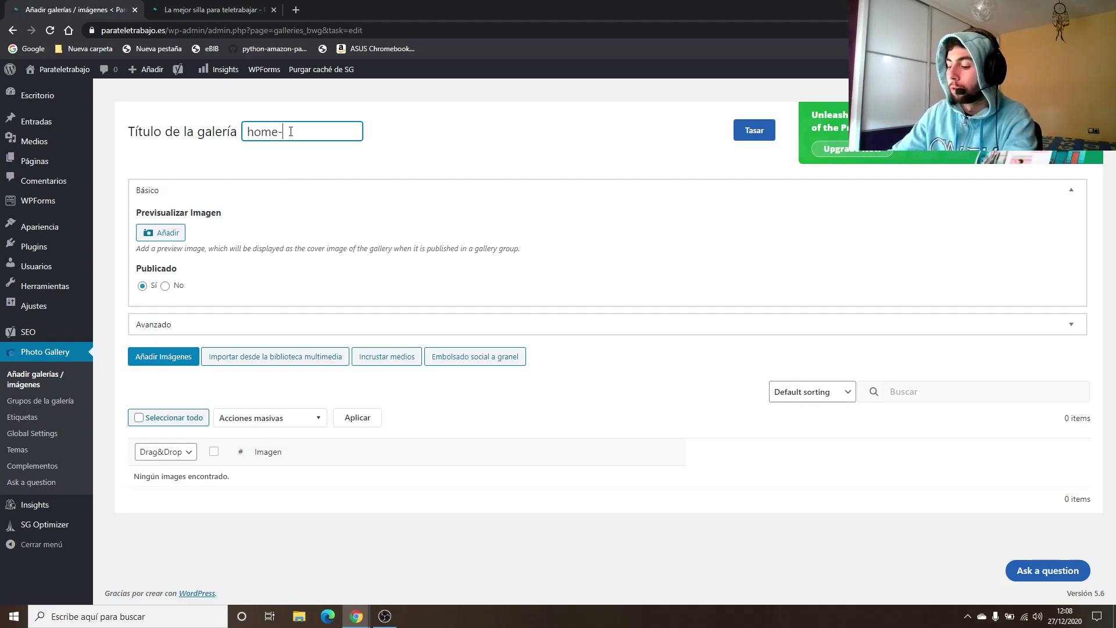
text(gallery)
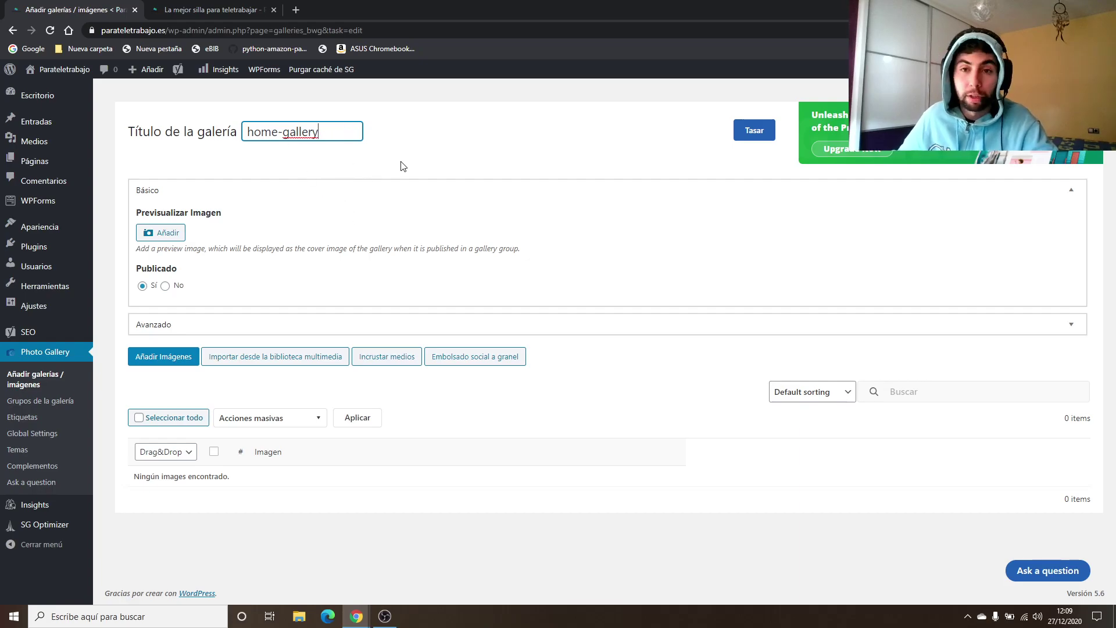
double_click(265, 130)
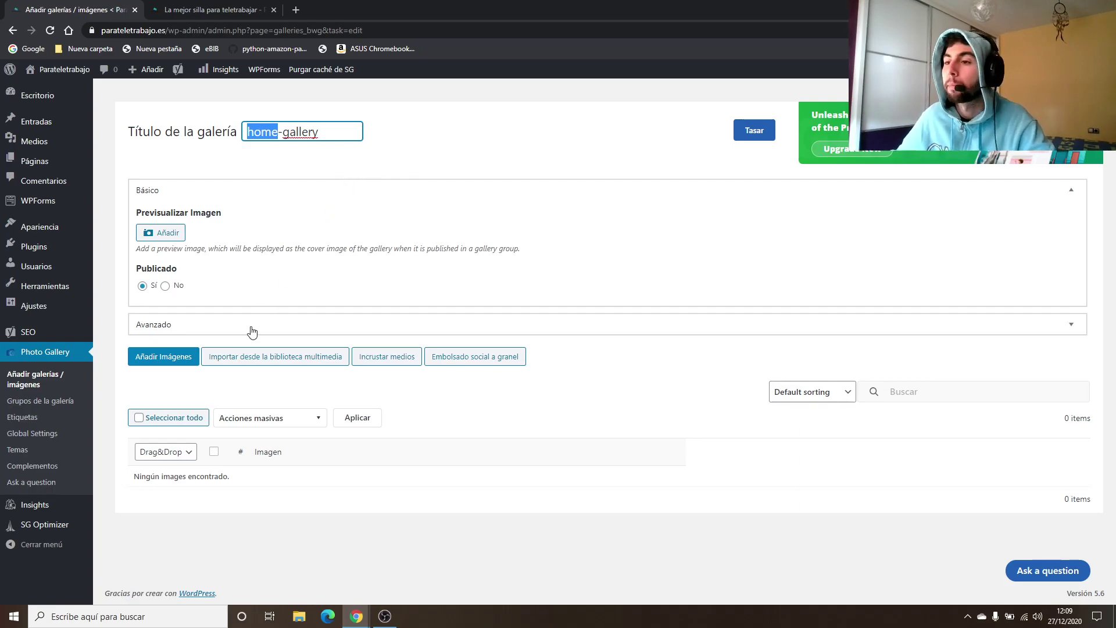
click(557, 113)
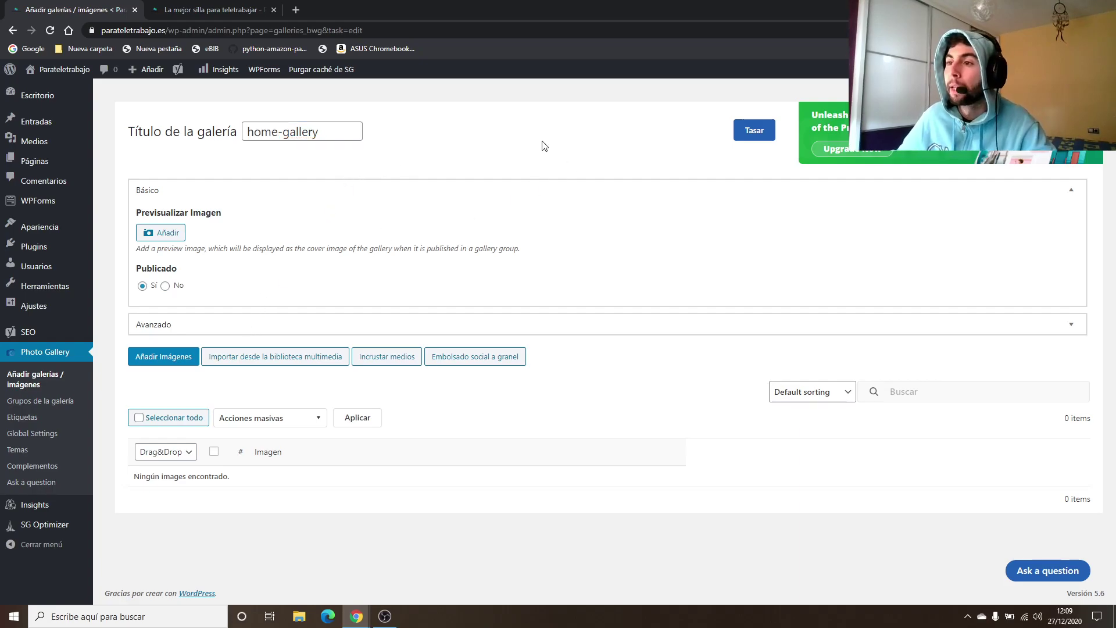
Import the two laptop photos, the red thread machine photo and the office photo from the media library into the gallery
click(251, 361)
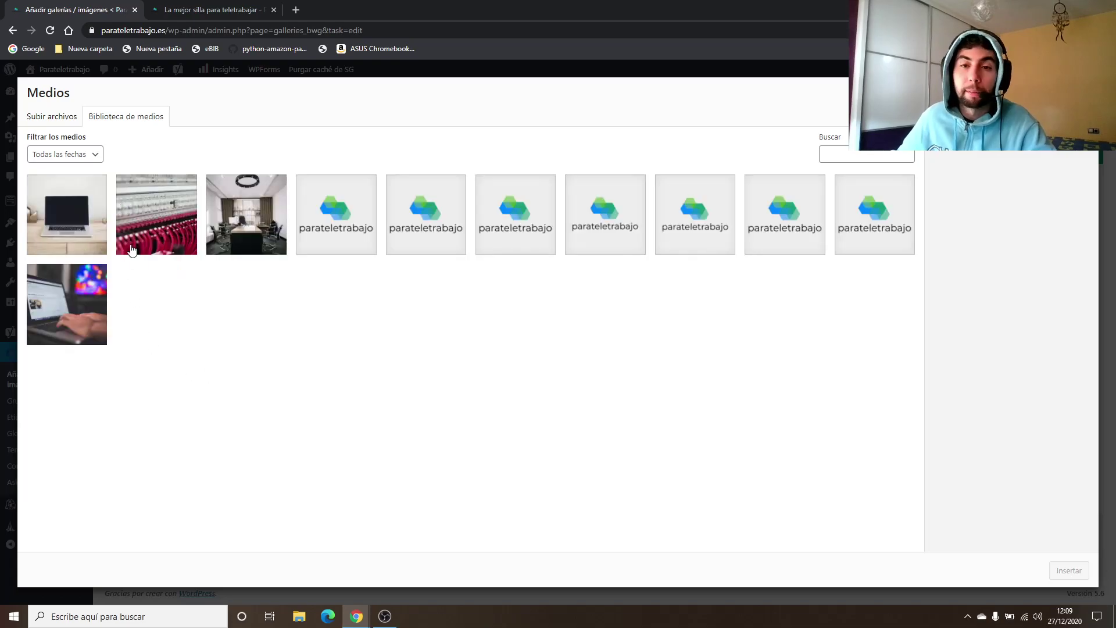
click(93, 224)
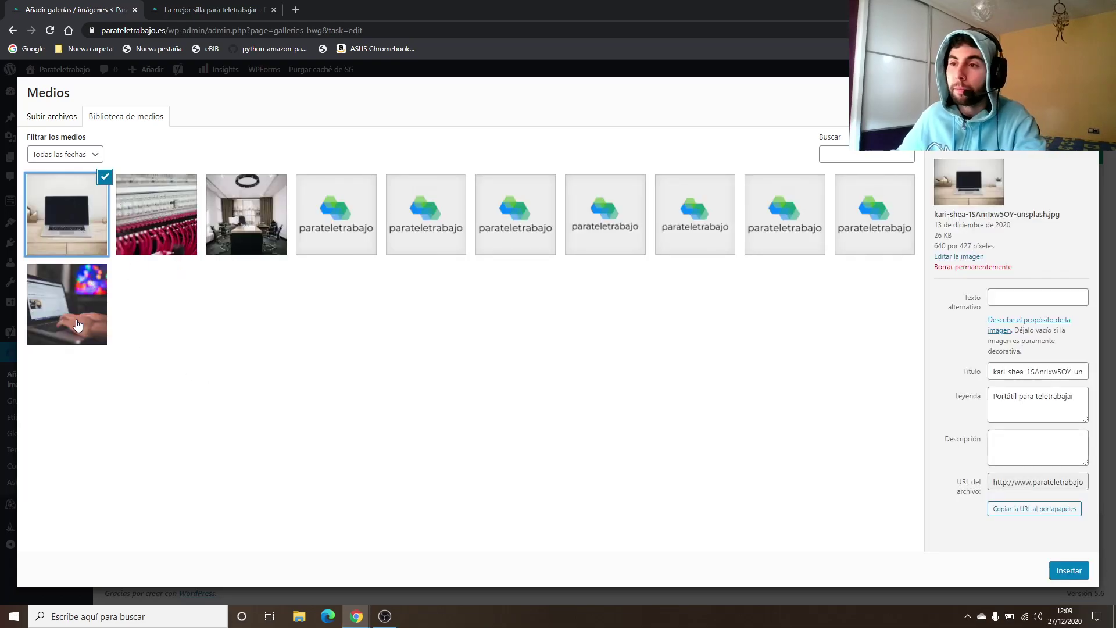
click(77, 323)
click(138, 204)
click(224, 223)
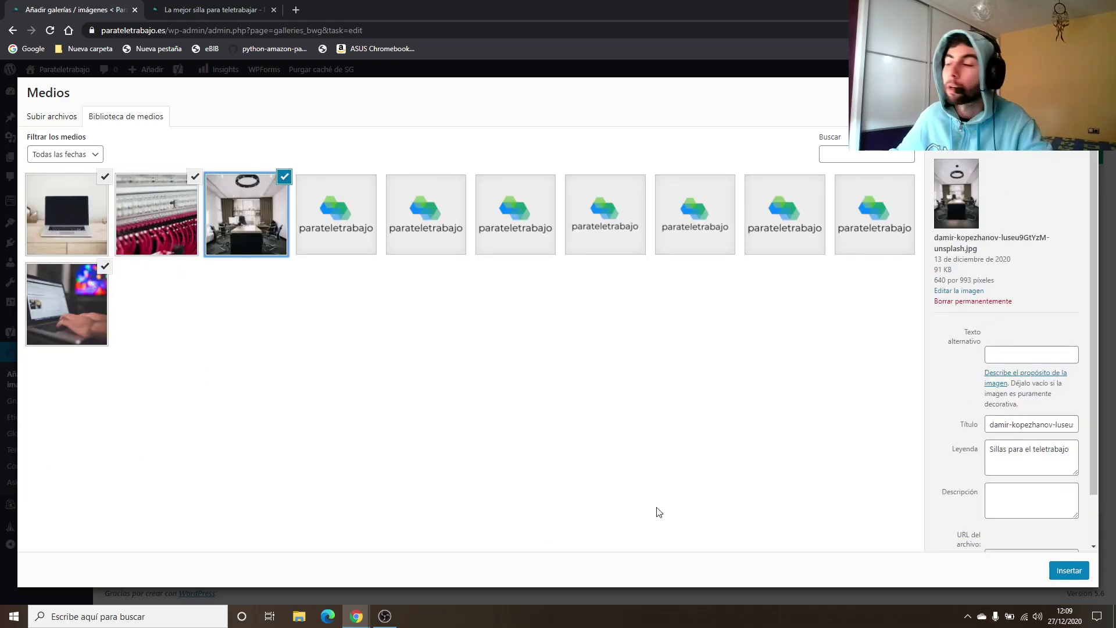
click(1069, 572)
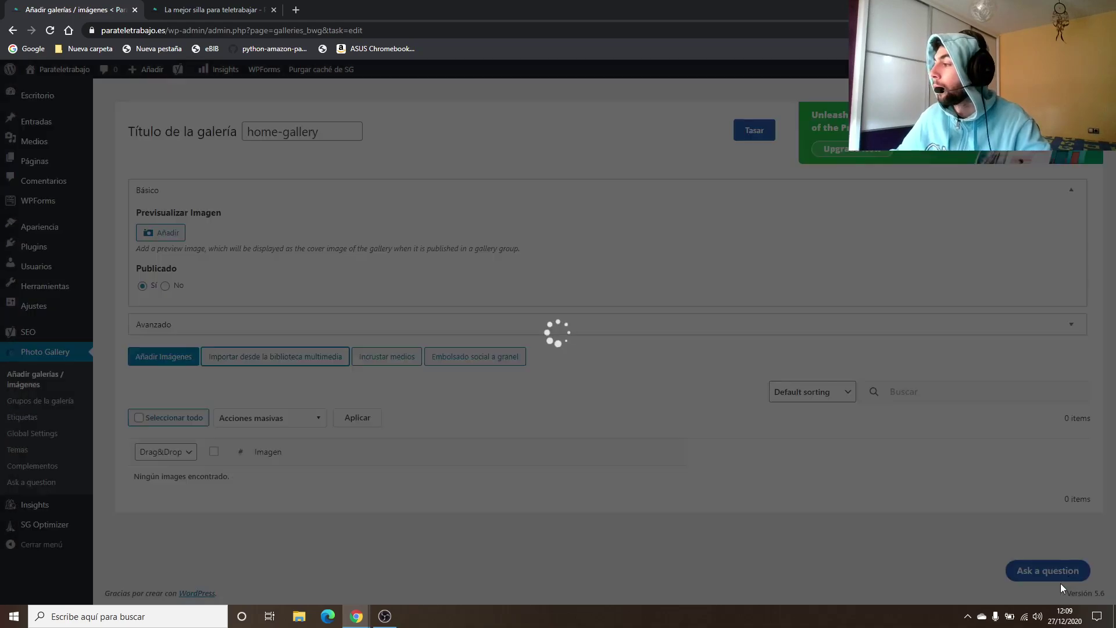
Clear the Alt / Título text of all four images in the gallery
scroll(525, 244, down, 4)
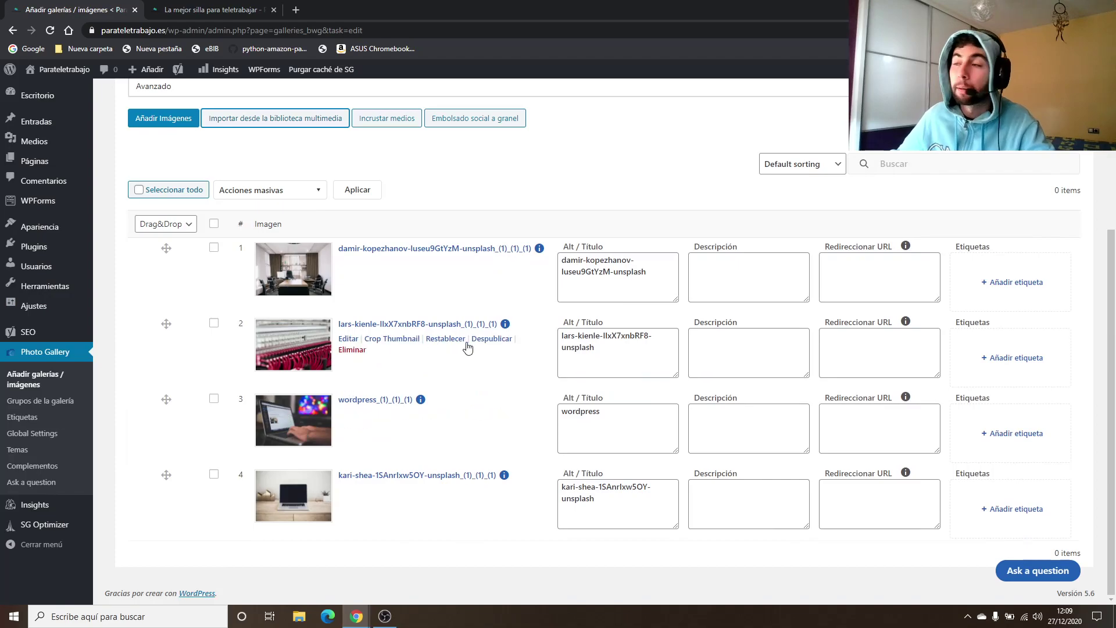
triple_click(667, 272)
mouse_move(539, 250)
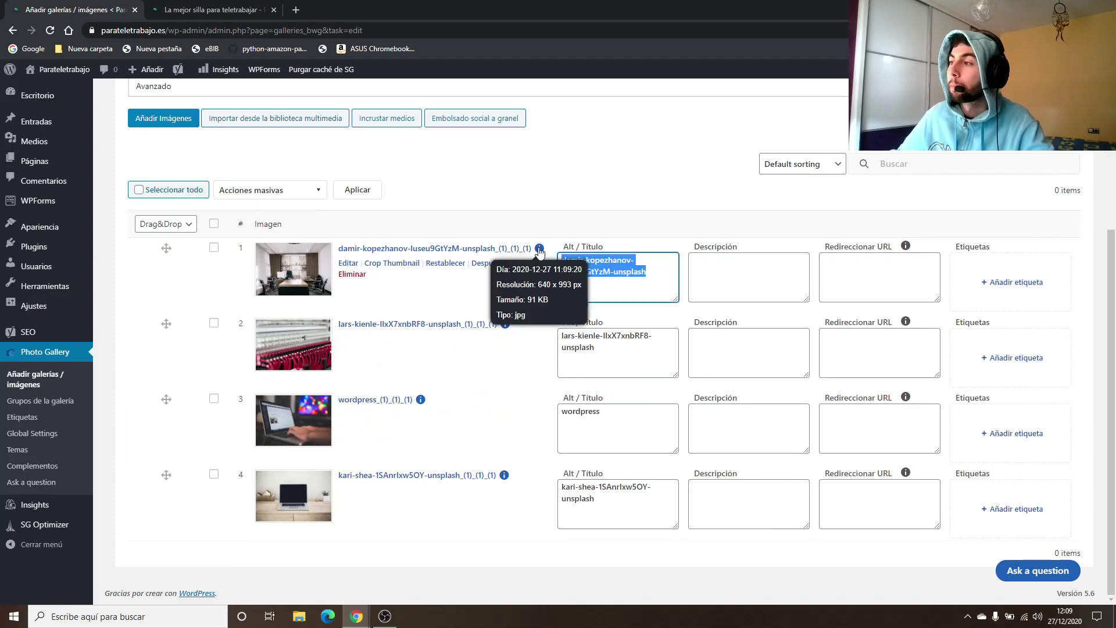
key(BackSpace)
click(637, 348)
drag(637, 348, 558, 337)
key(BackSpace)
click(604, 416)
drag(604, 416, 555, 408)
key(BackSpace)
drag(641, 502, 567, 483)
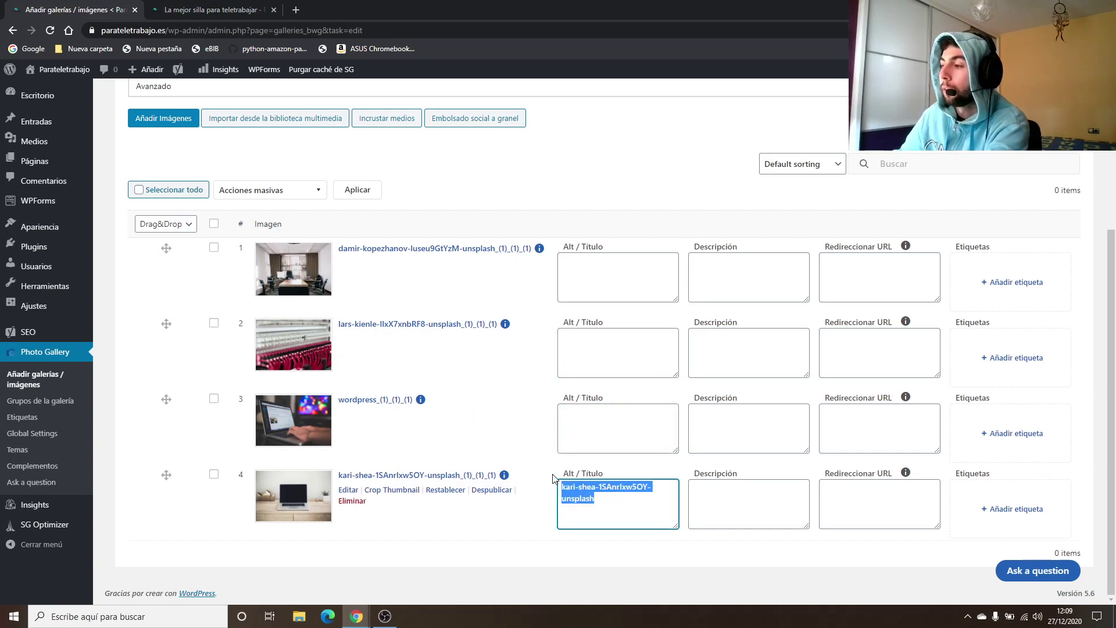
key(BackSpace)
Reorder the gallery images to office first, then the laptop on the desk, the red thread machine and the wordpress image
drag(166, 250, 169, 307)
scroll(168, 462, up, 1)
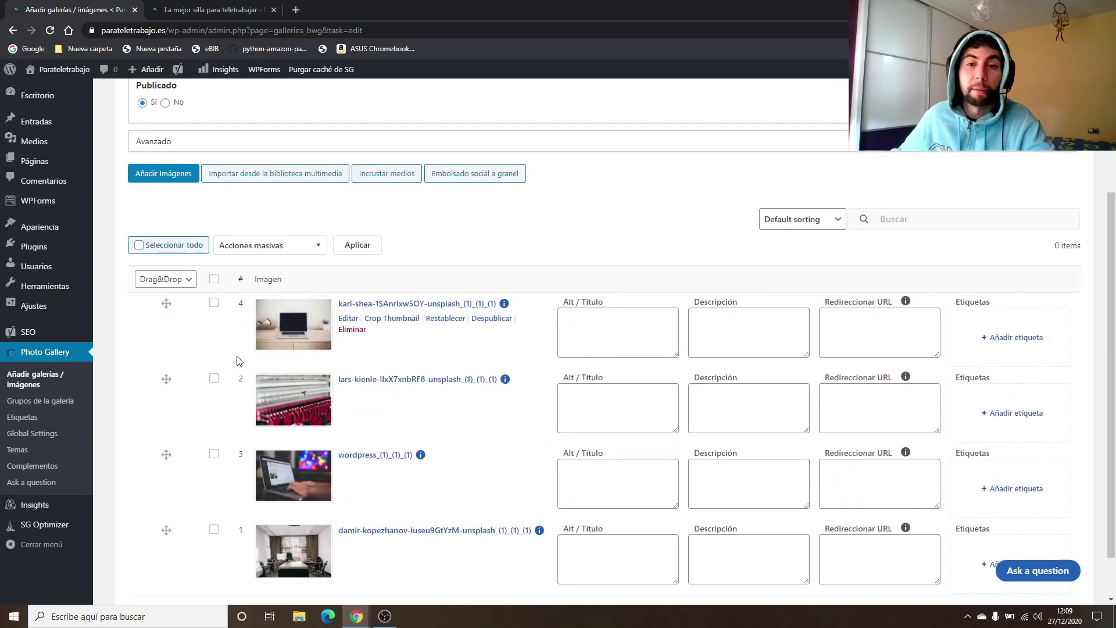
scroll(265, 355, down, 1)
drag(164, 468, 159, 314)
scroll(654, 332, up, 1)
scroll(654, 332, down, 1)
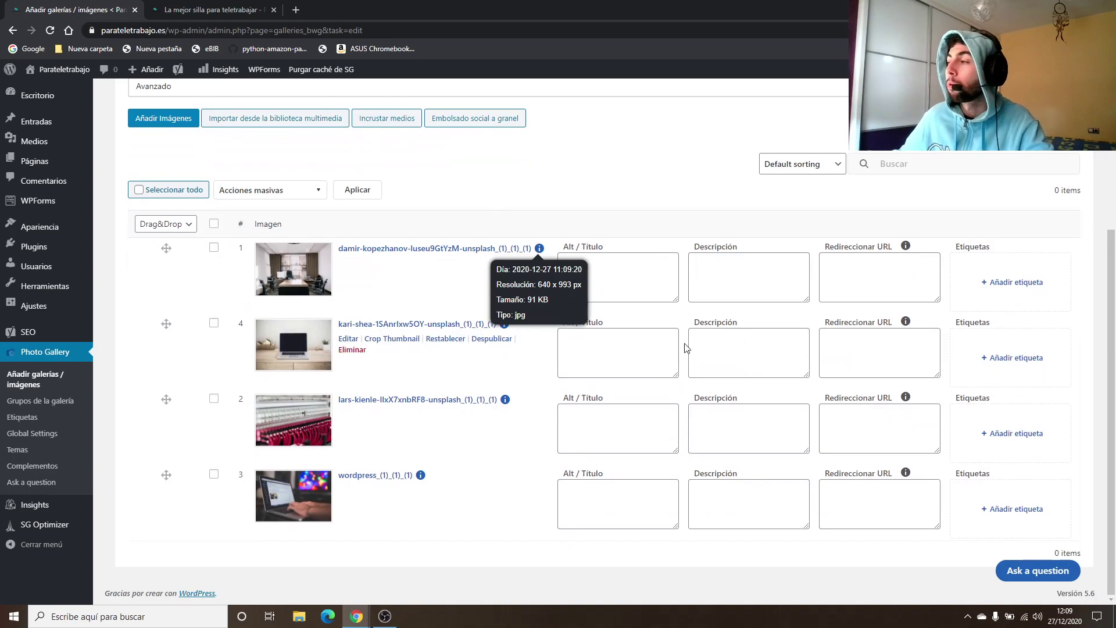
Examine the first image's Alt / Título, Descripción and Redireccionar URL fields and read the help note on URL redirection
click(599, 281)
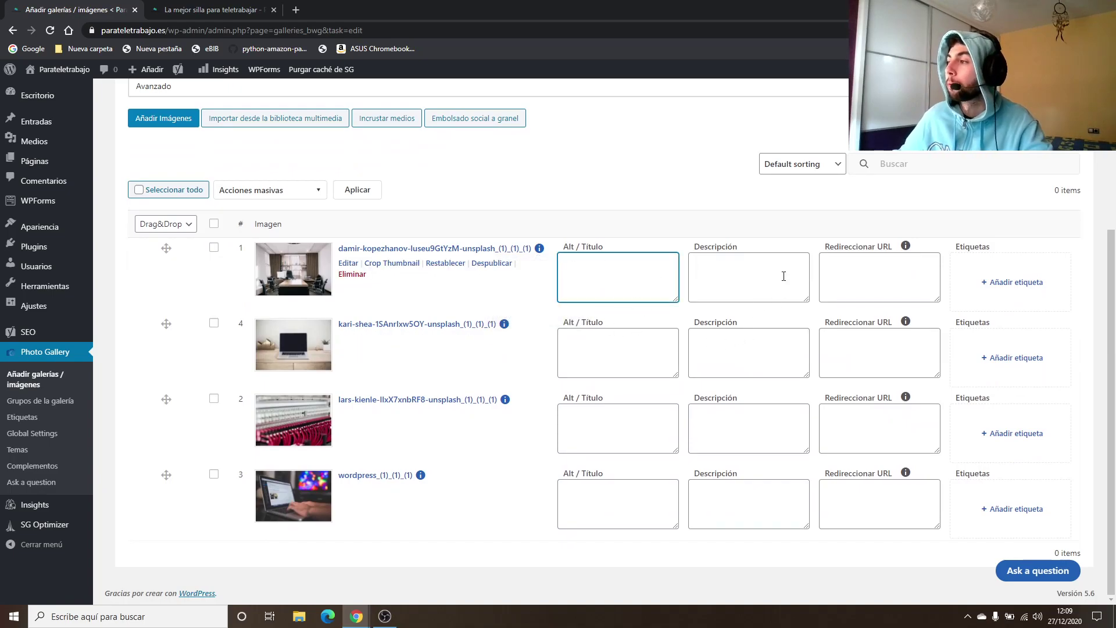
click(806, 287)
click(875, 274)
mouse_move(909, 249)
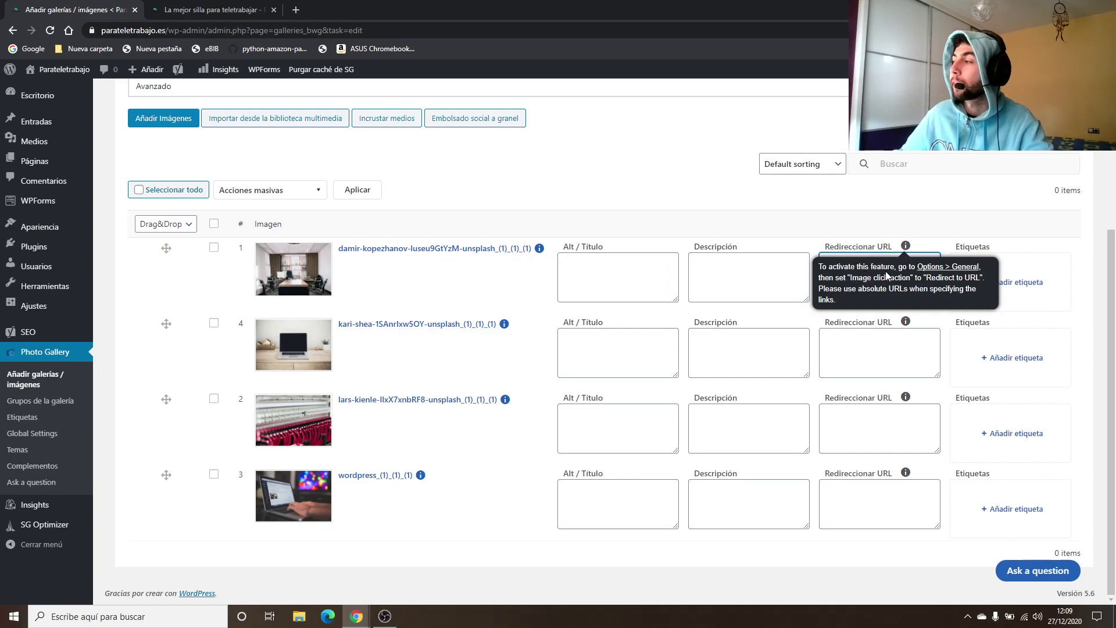
Set the Photo Gallery image click action to Redirigir a url in the global options in a separate tab, and save the options
right_click(934, 272)
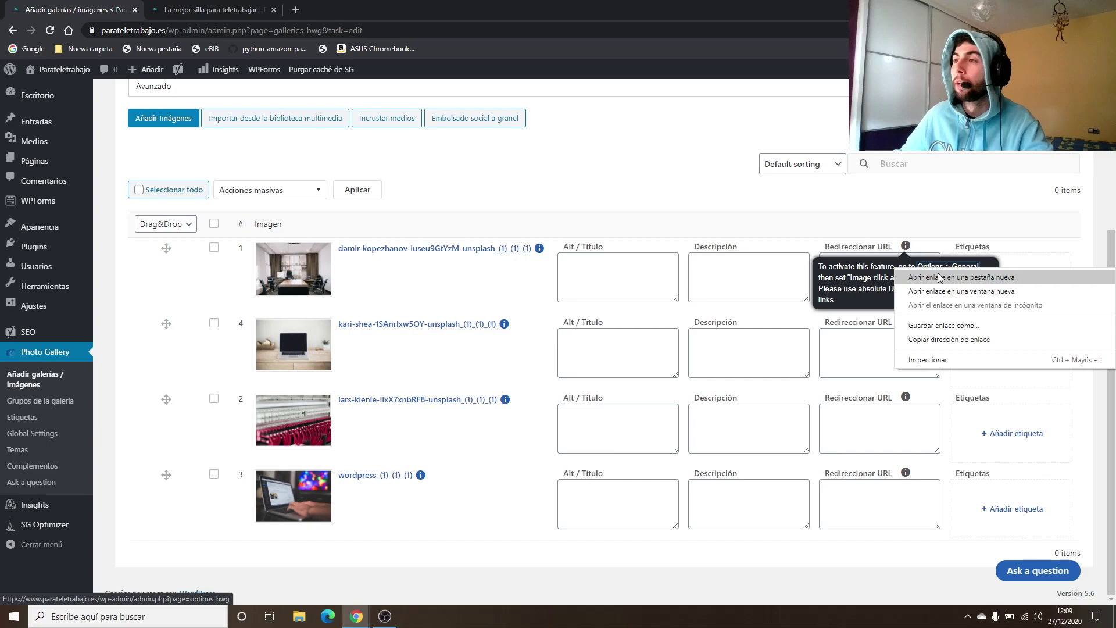
click(953, 281)
click(232, 5)
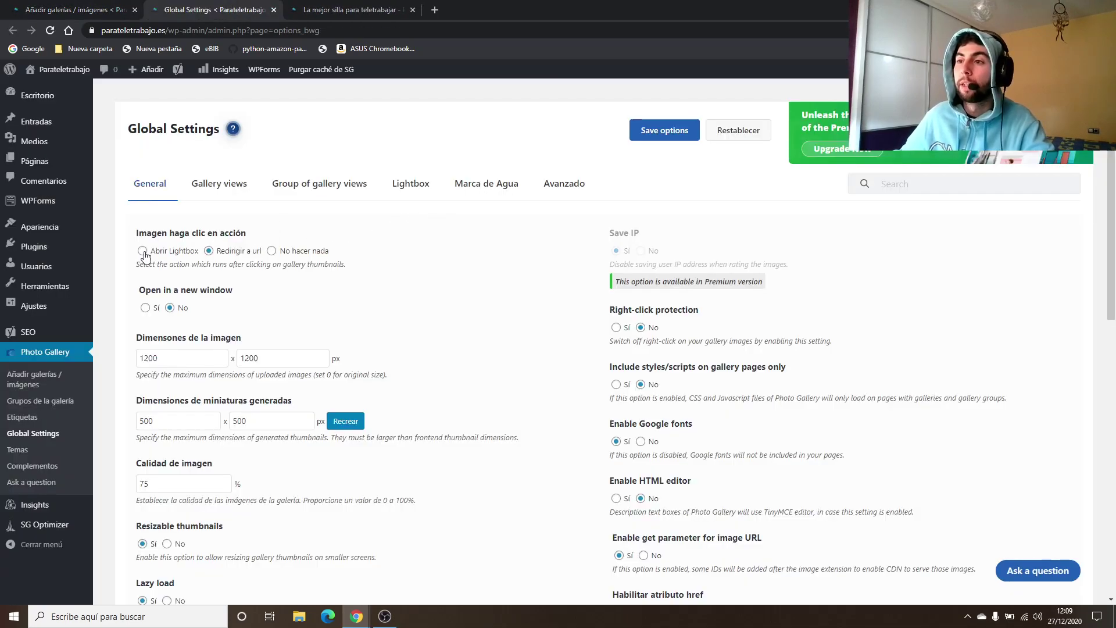
click(142, 251)
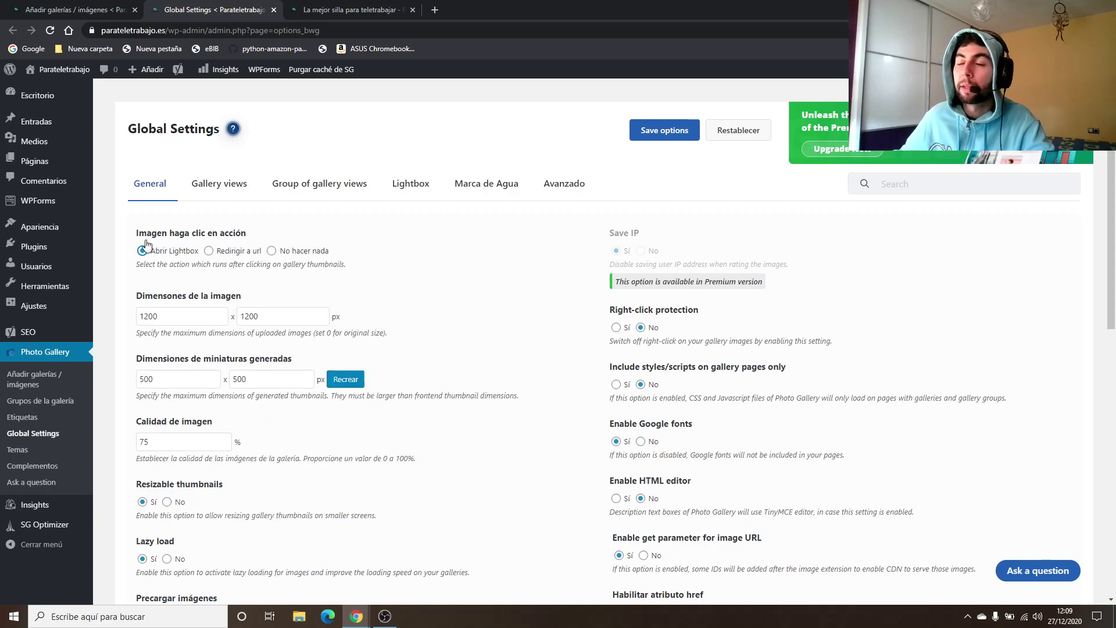
click(209, 251)
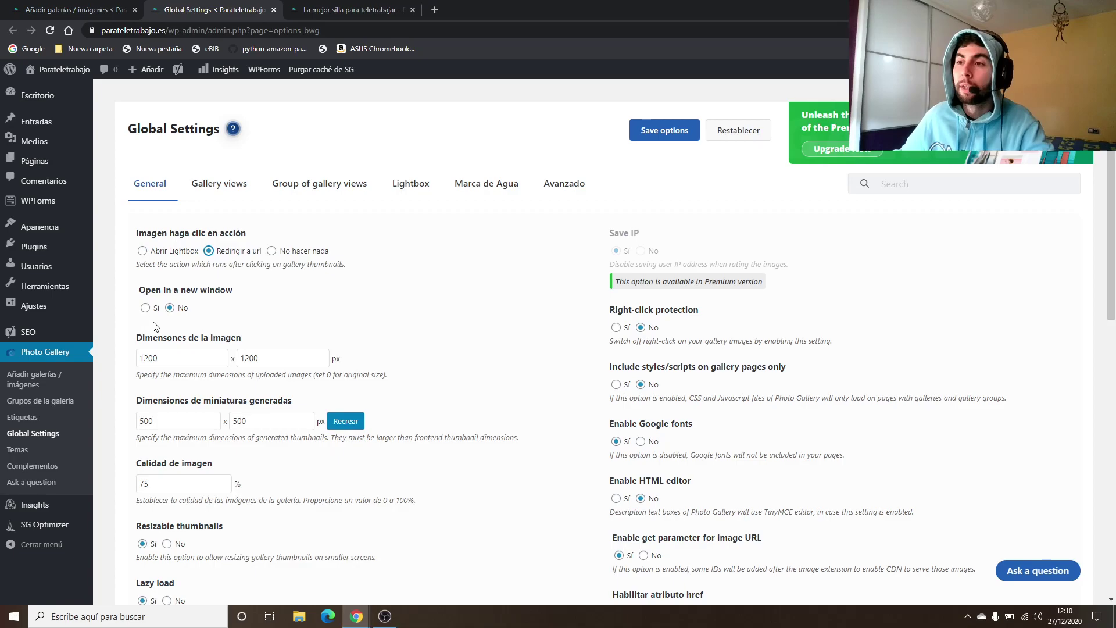
click(651, 131)
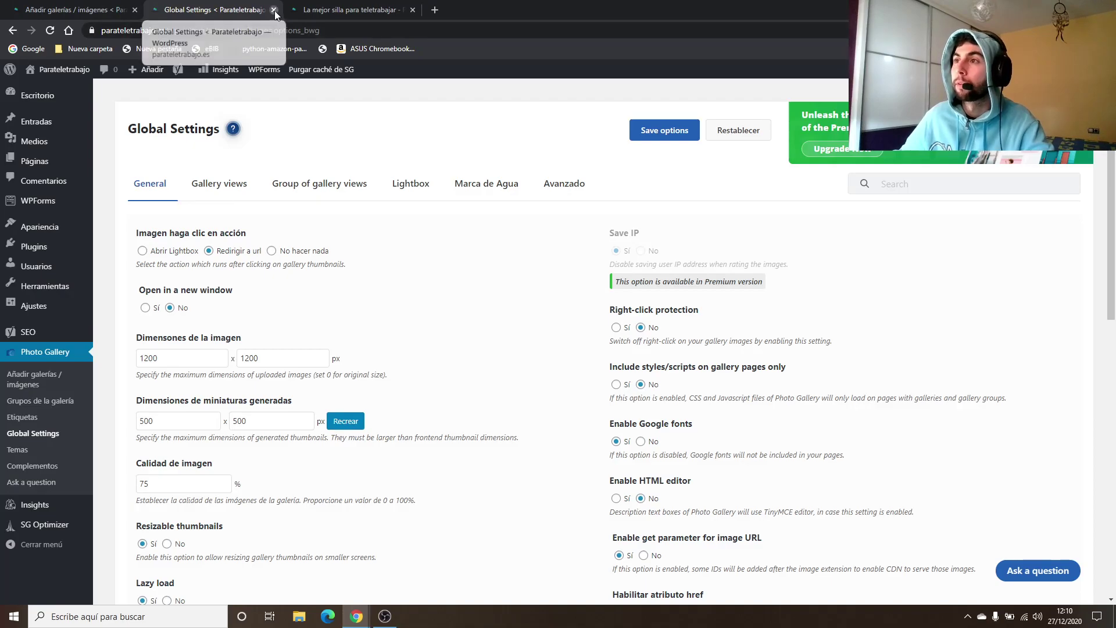
click(273, 10)
Fill in the Alt / Título of the four gallery images, in list order, as Imagen1, Imagen2, Imagen3 and Imagen4
click(569, 263)
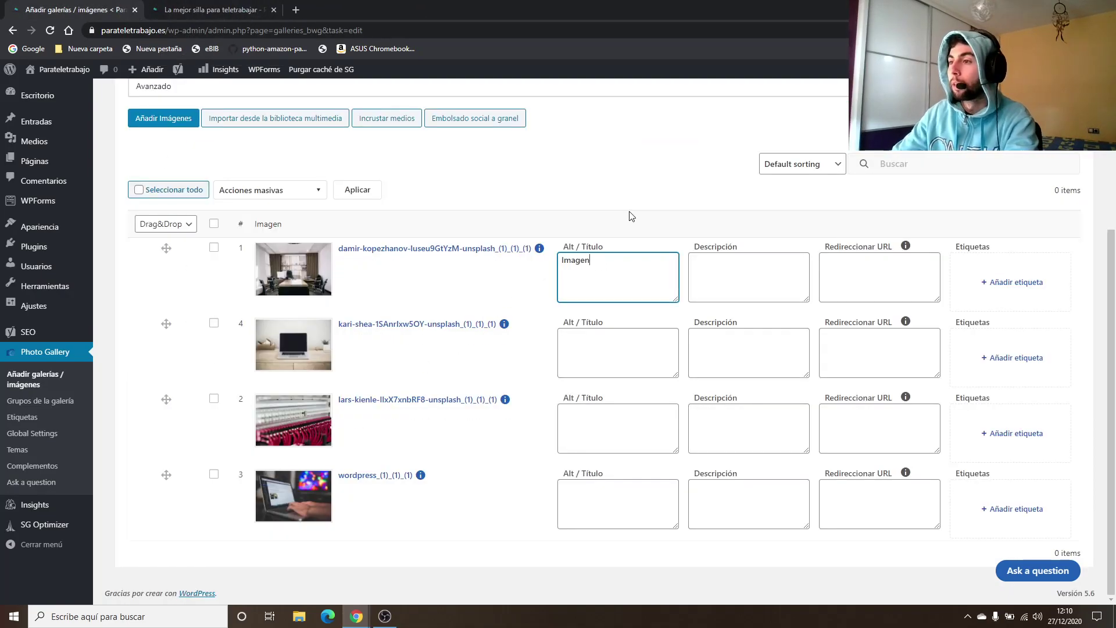
drag(623, 269, 549, 260)
key(ctrl+c)
click(626, 361)
key(ctrl+v)
click(597, 434)
key(ctrl+v)
click(631, 489)
key(ctrl+v)
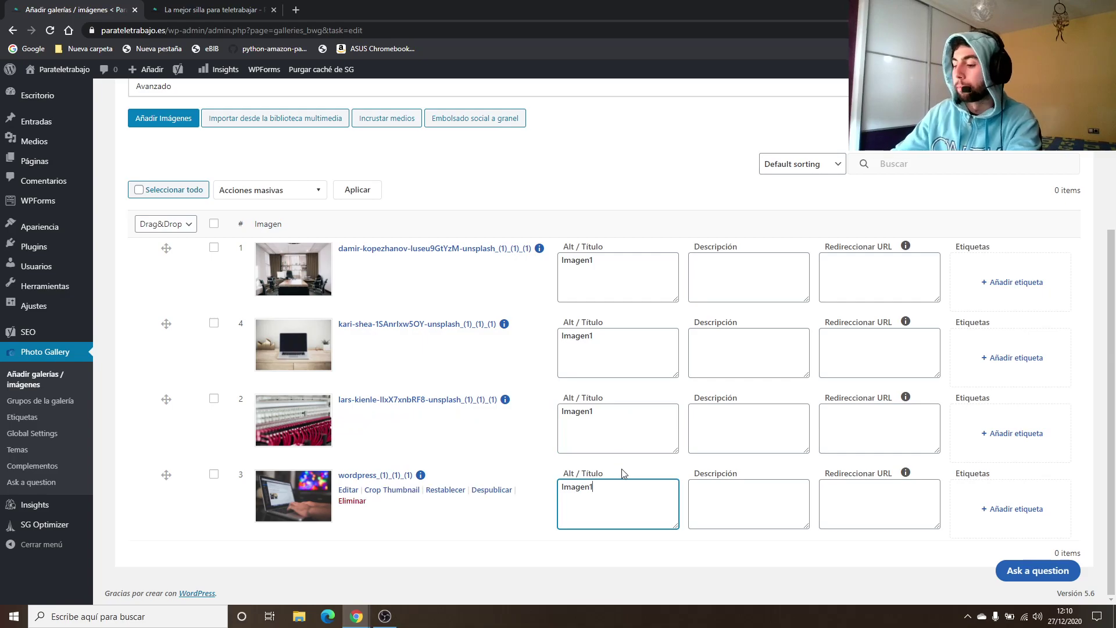
click(639, 417)
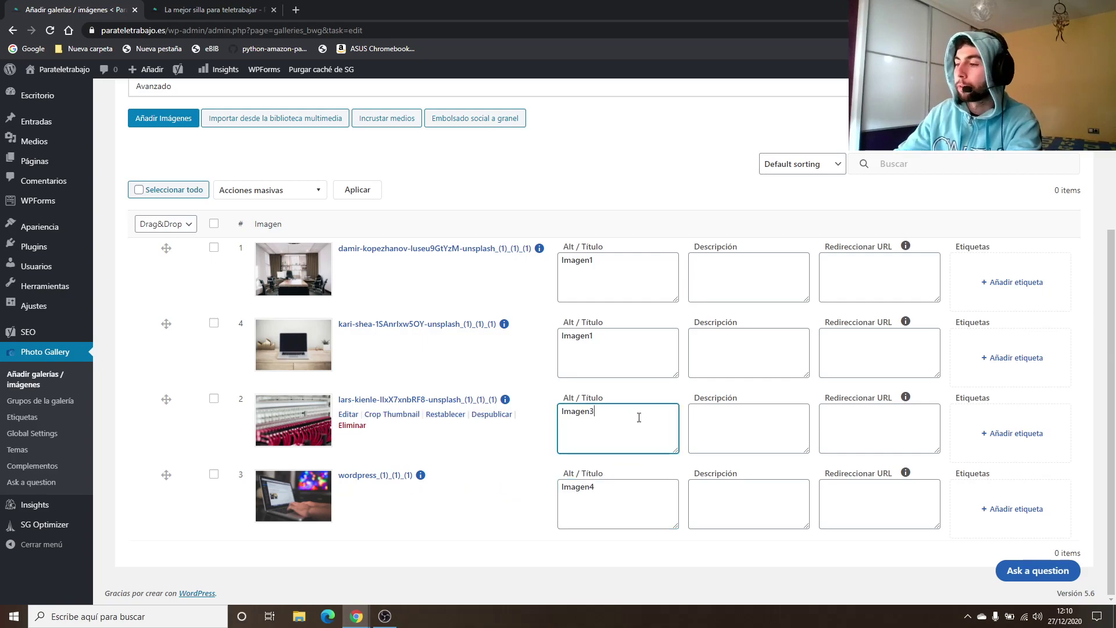
click(618, 337)
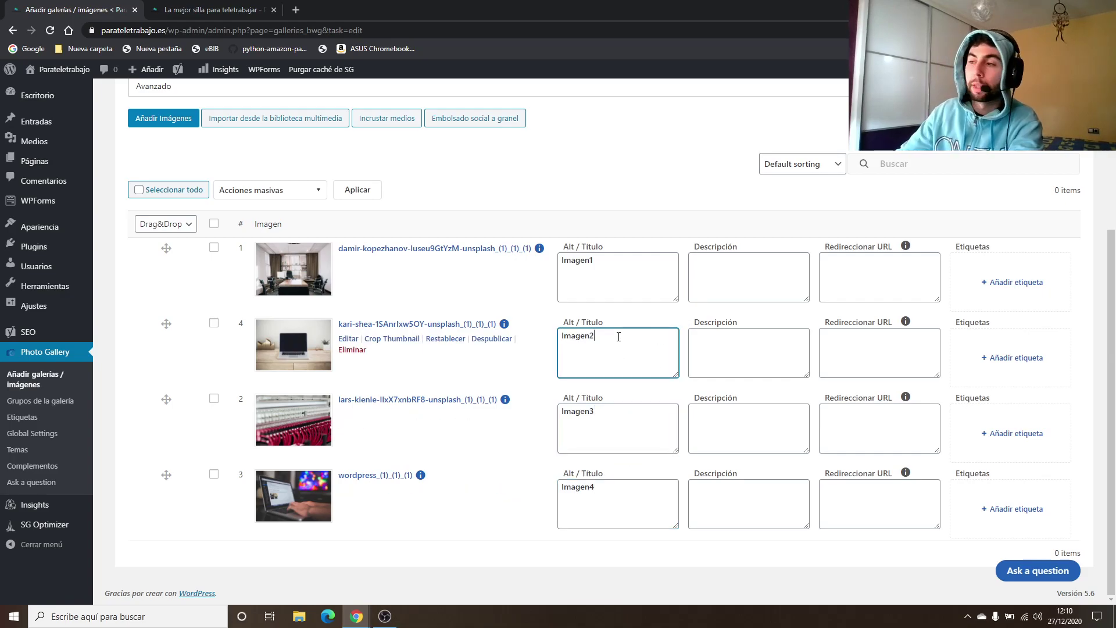
click(906, 269)
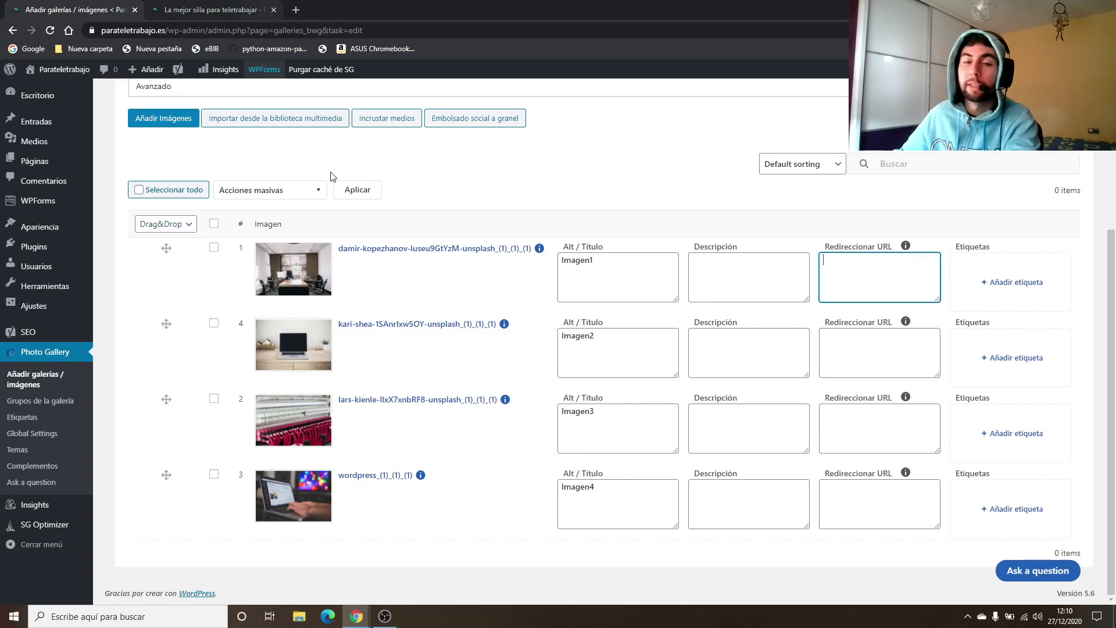
click(213, 10)
click(351, 31)
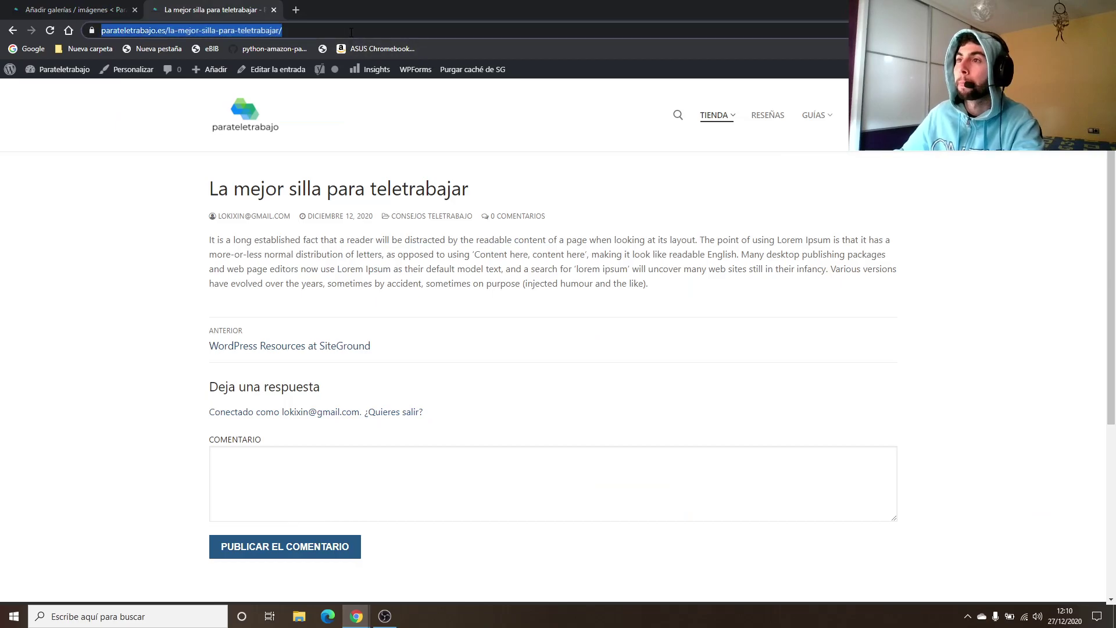
key(End)
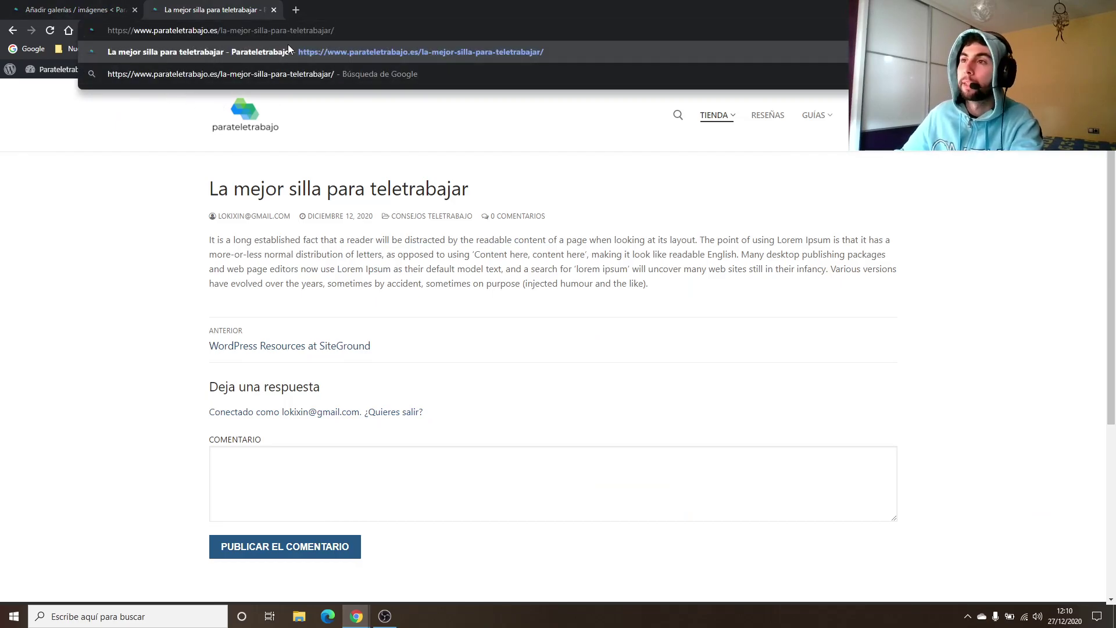
key(shift+Home)
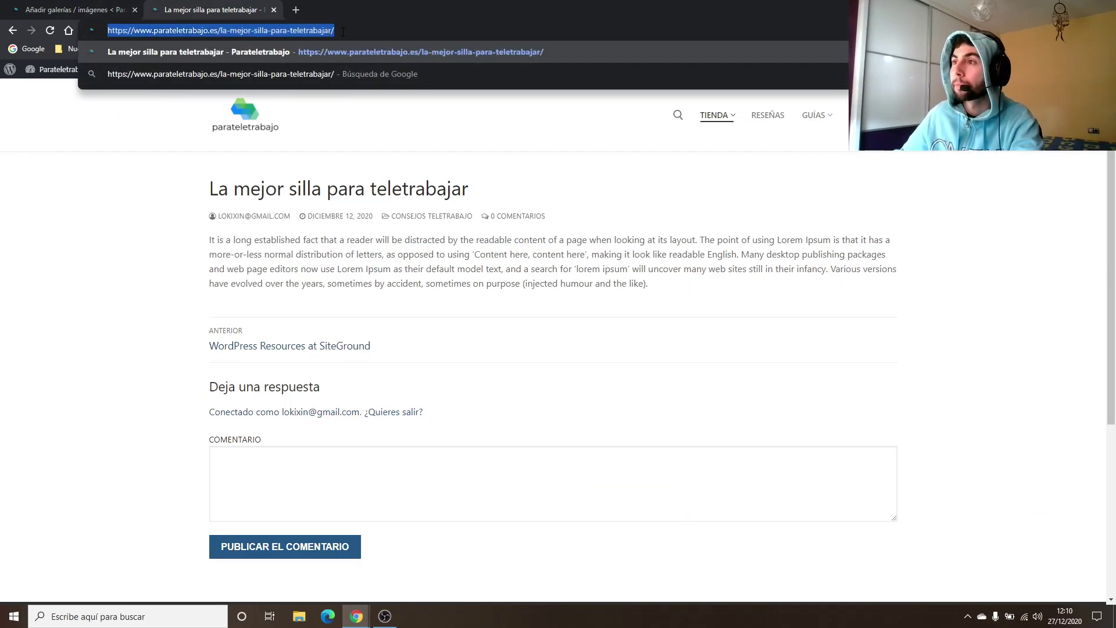
key(ctrl+c)
click(111, 9)
key(ctrl+v)
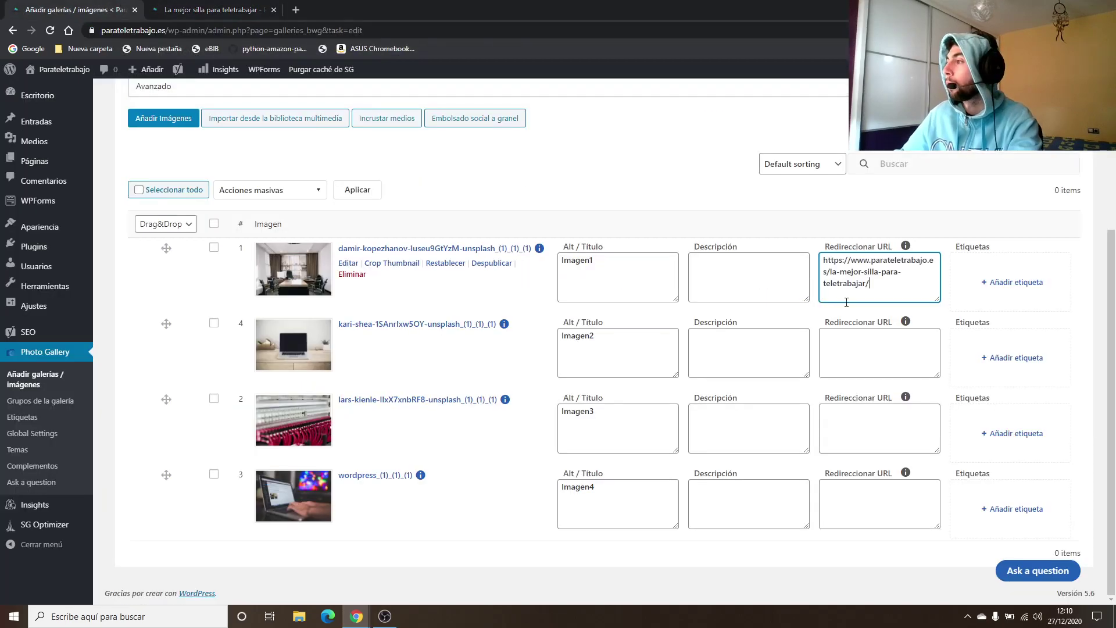
scroll(1063, 602, up, 4)
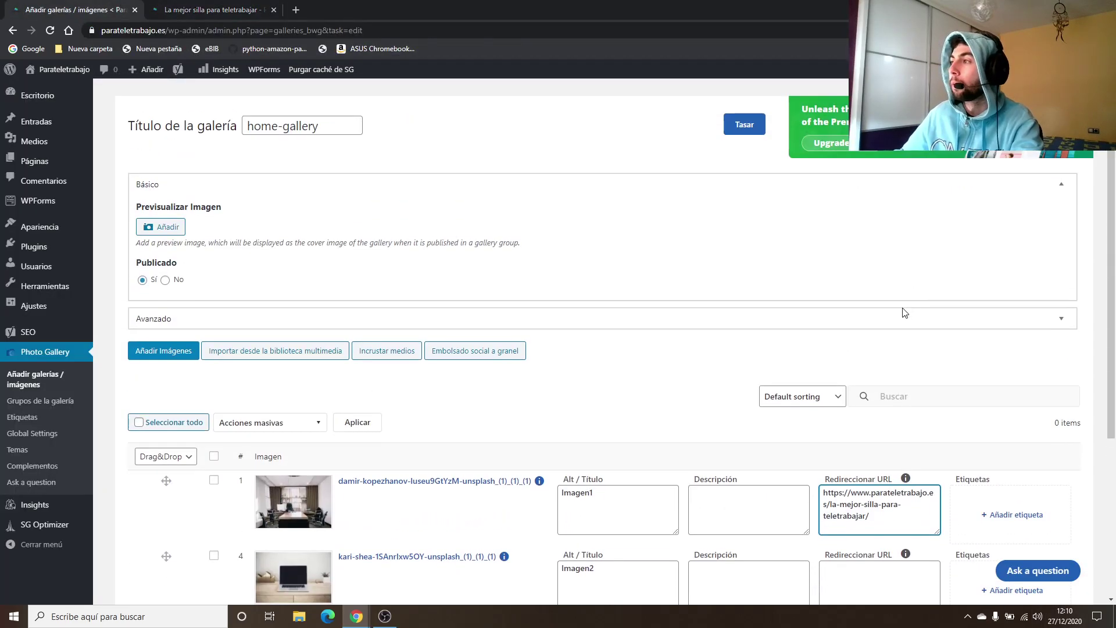
click(745, 132)
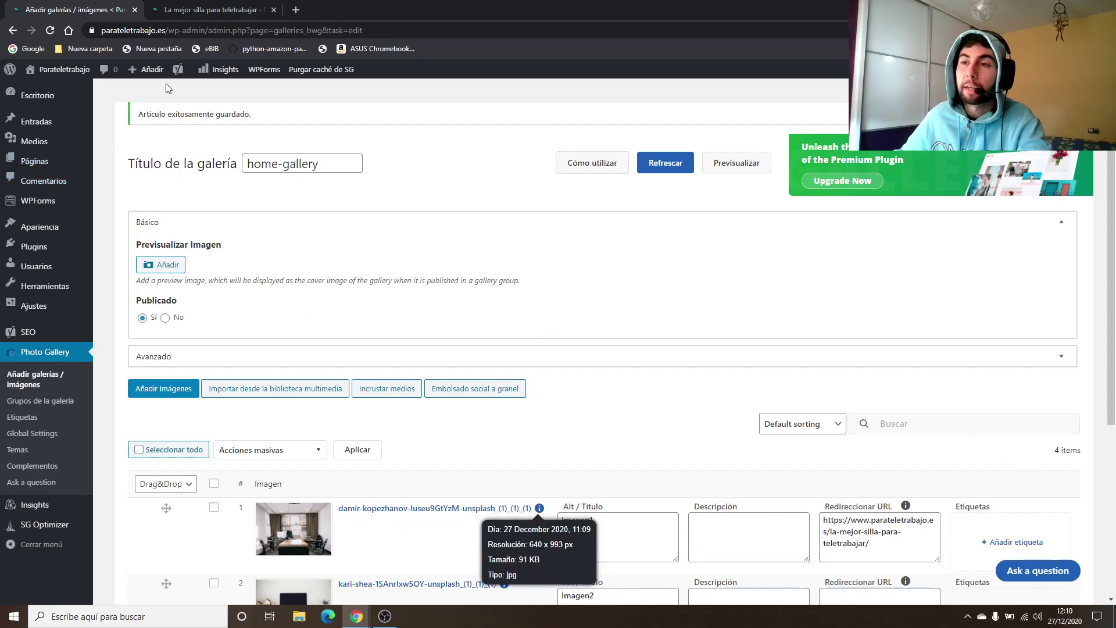
Open the draft page "Para el teletrabajo" for editing from the list of site pages
mouse_move(50, 169)
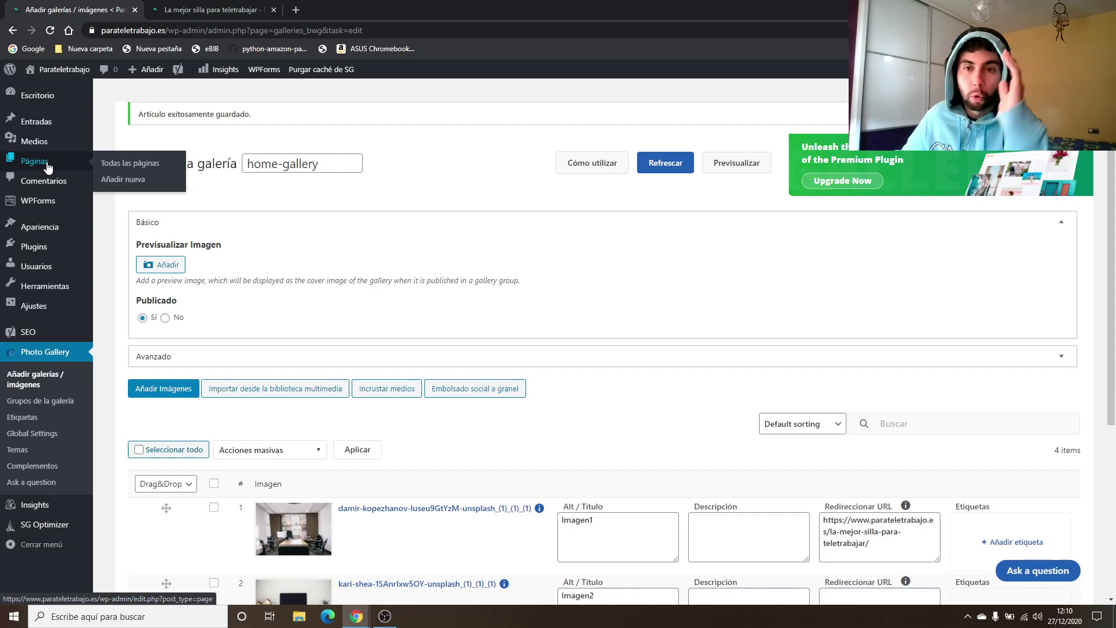
click(48, 164)
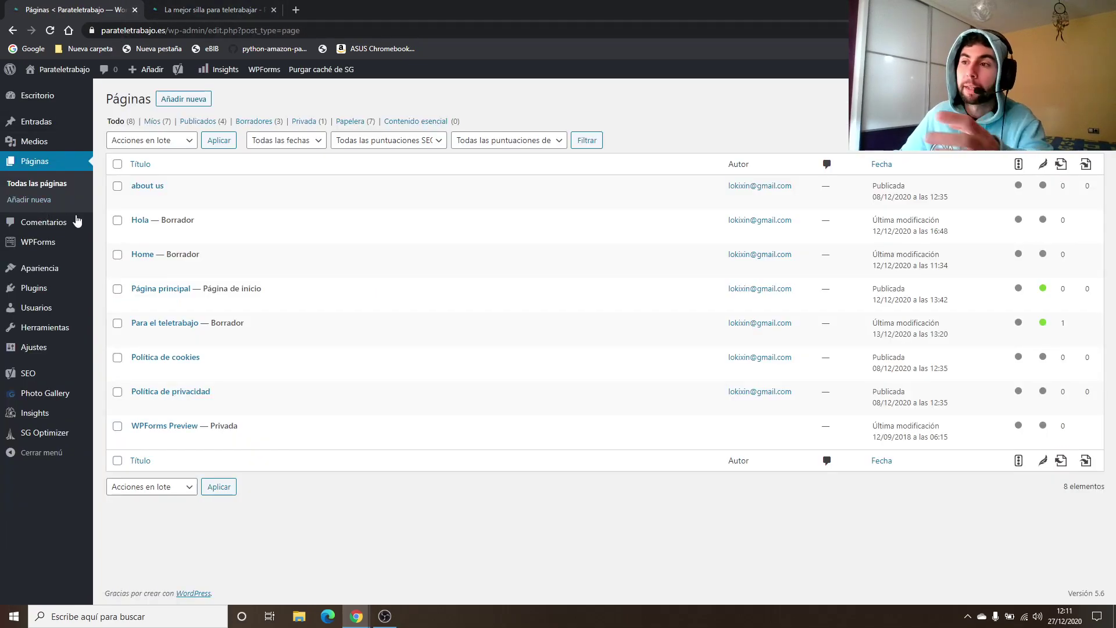
click(185, 324)
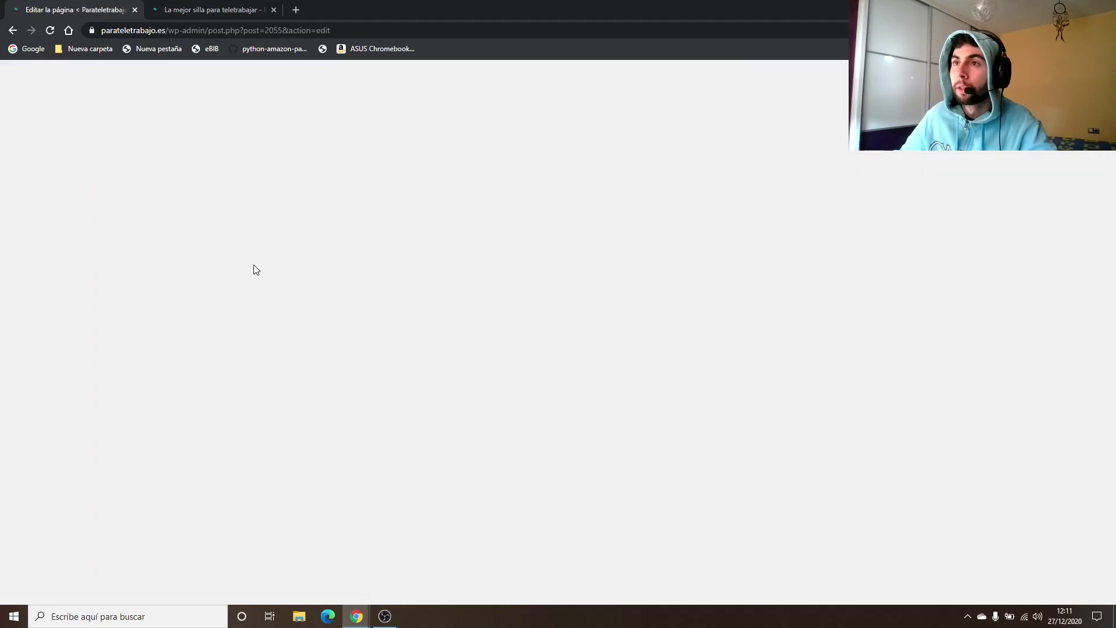
Add a Photo Gallery block below the paragraph under the heading "Cómo teletrabajar desde casa"
scroll(259, 317, down, 1)
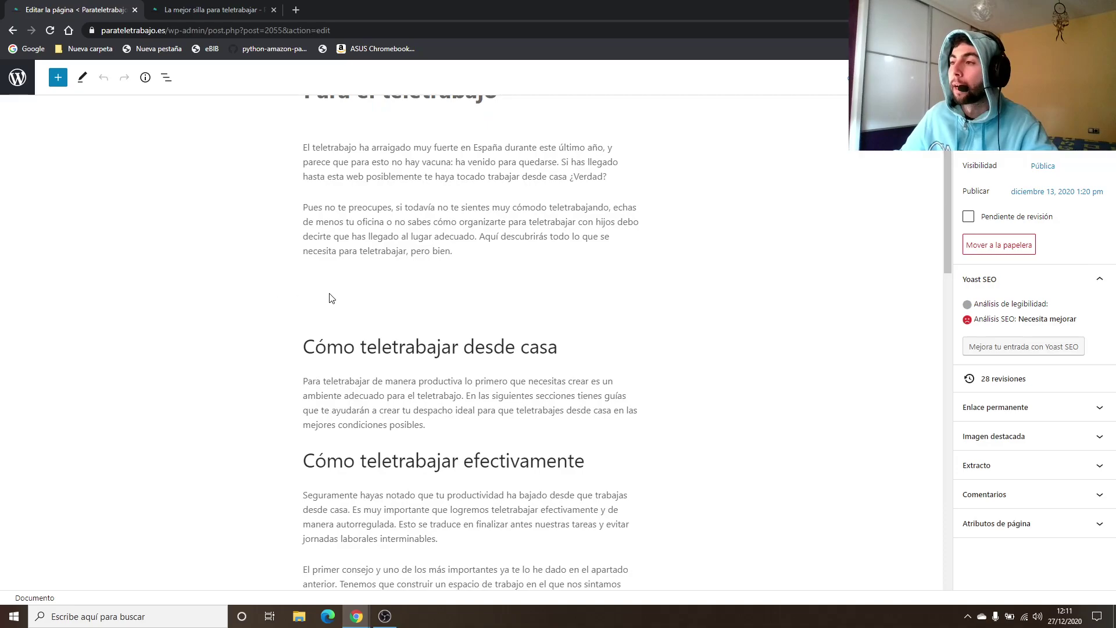
scroll(329, 298, up, 1)
scroll(328, 298, down, 3)
click(447, 329)
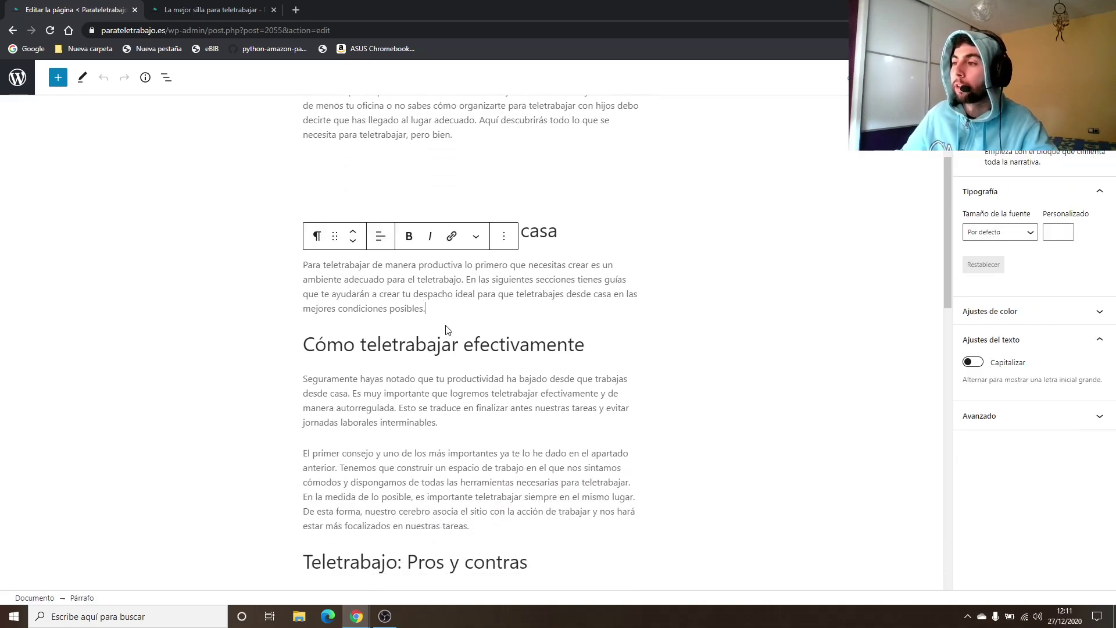
key(Return)
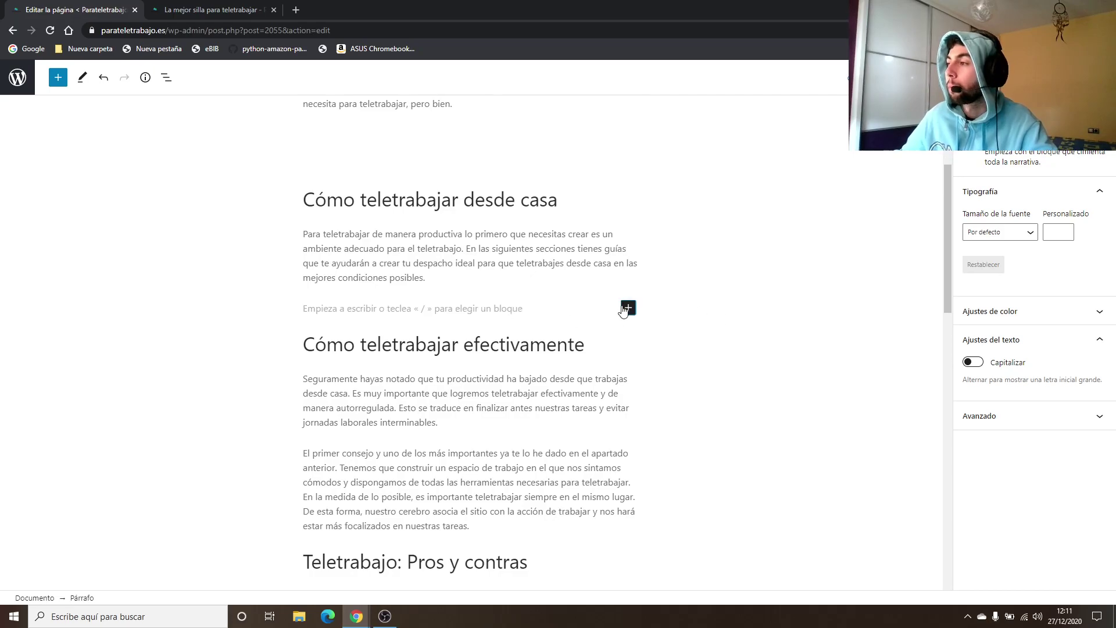
click(628, 307)
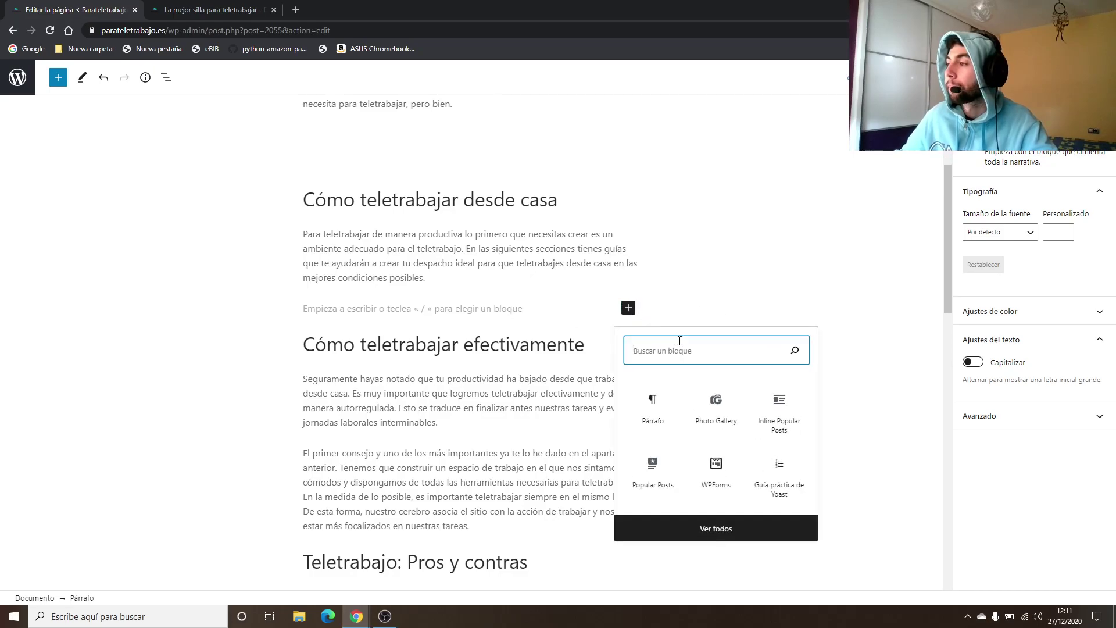
click(727, 414)
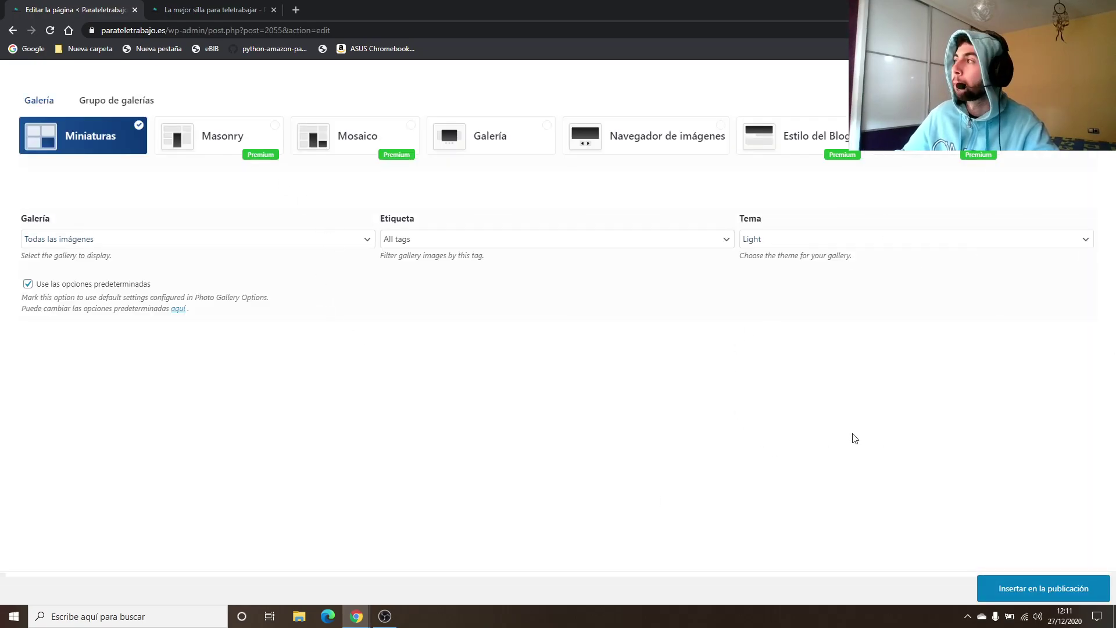
Choose the home-gallery gallery with the Dark theme in Miniaturas view and insert it into the page
click(146, 243)
click(135, 262)
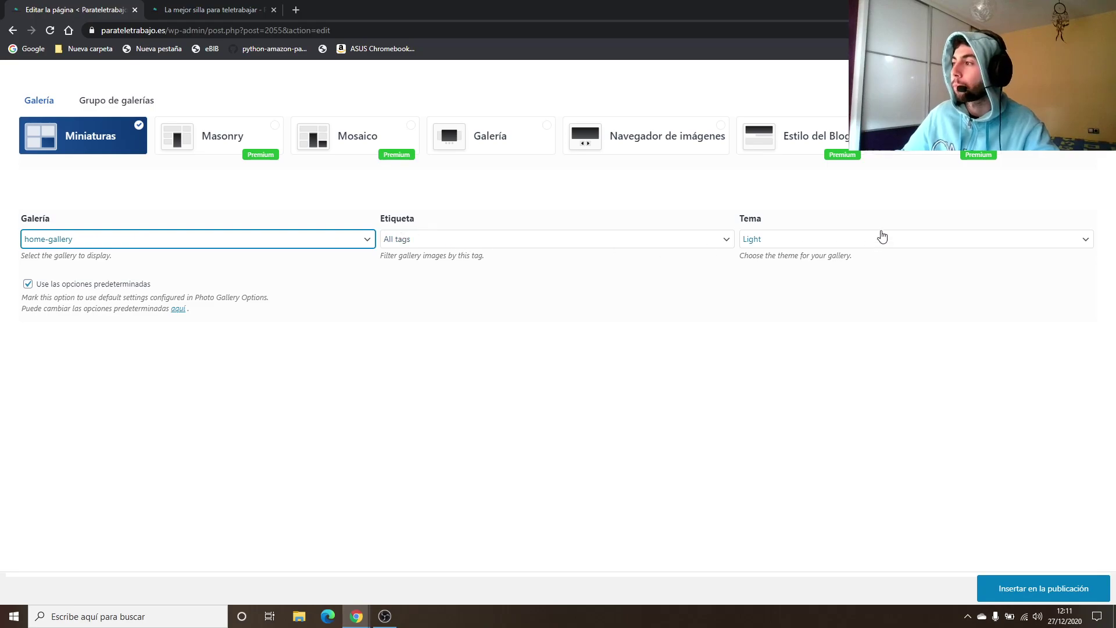
click(845, 242)
click(783, 266)
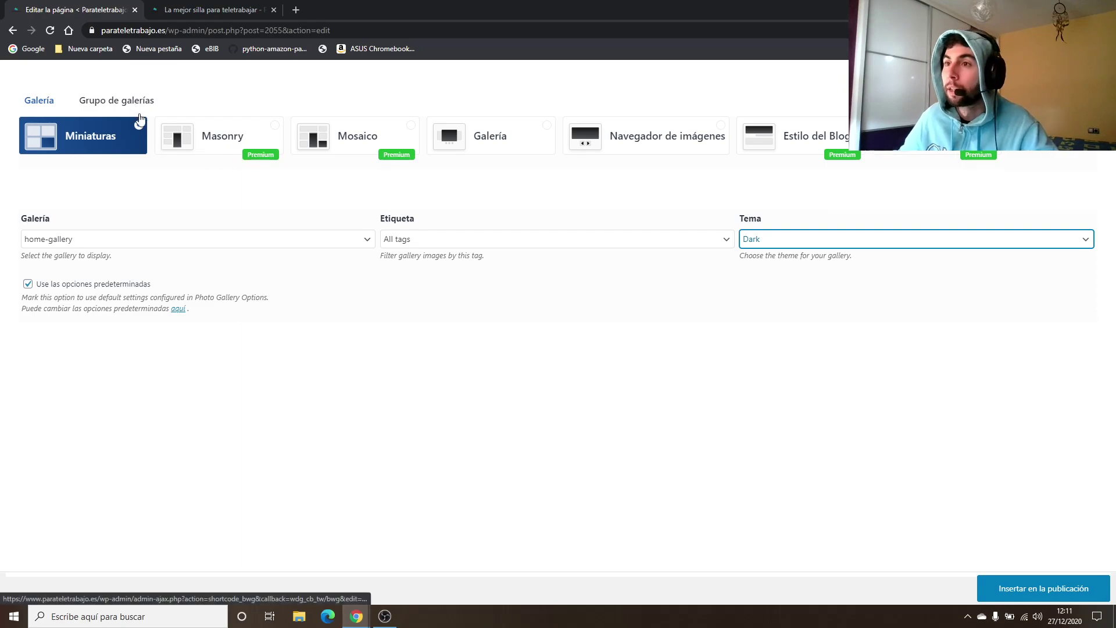
click(1032, 593)
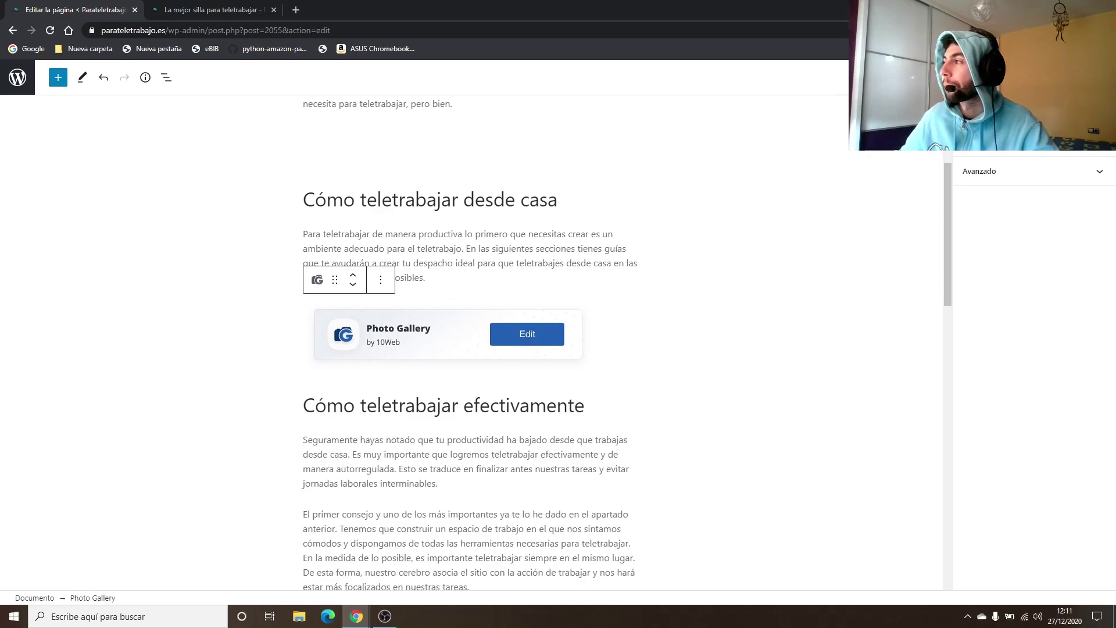
Preview the page in a new tab, test the Imagen1 thumbnail's redirect link and return to the preview
click(896, 78)
click(892, 186)
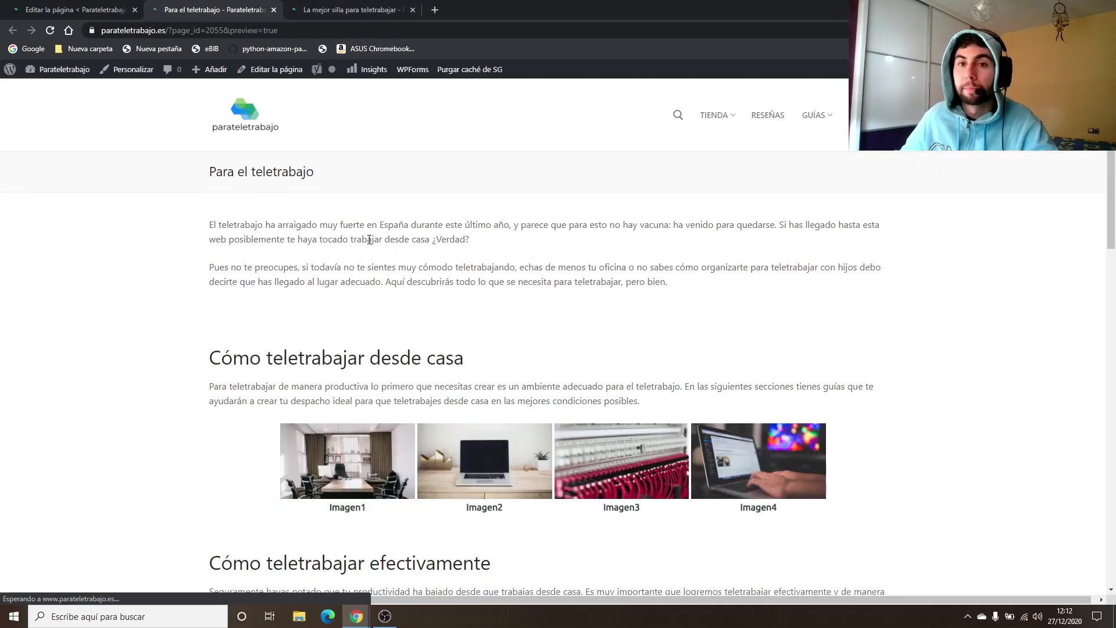
scroll(354, 180, down, 2)
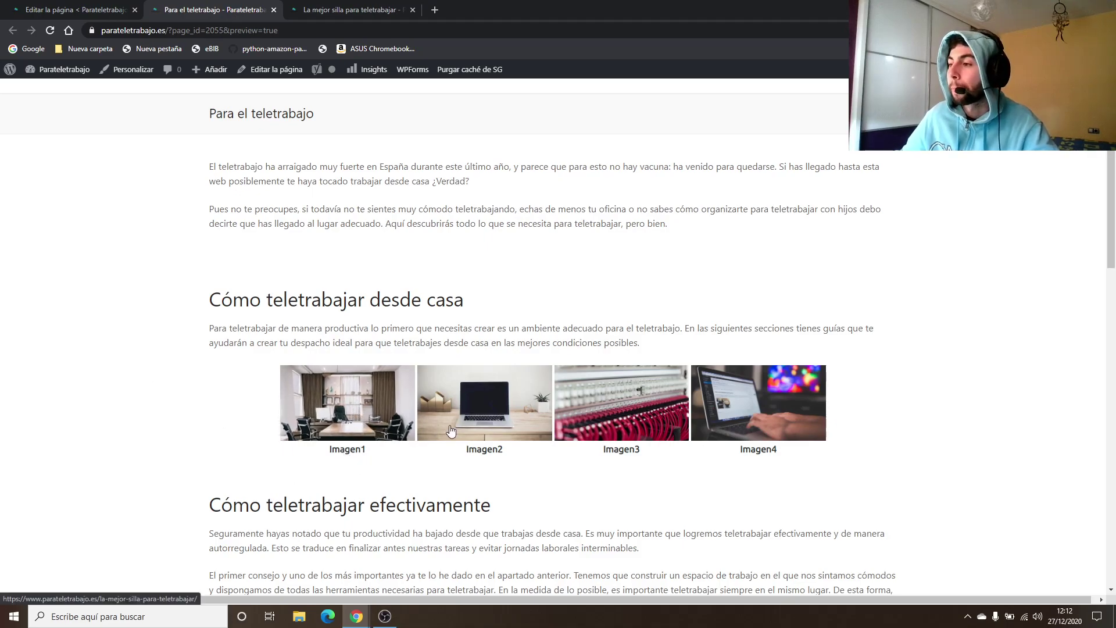
click(314, 415)
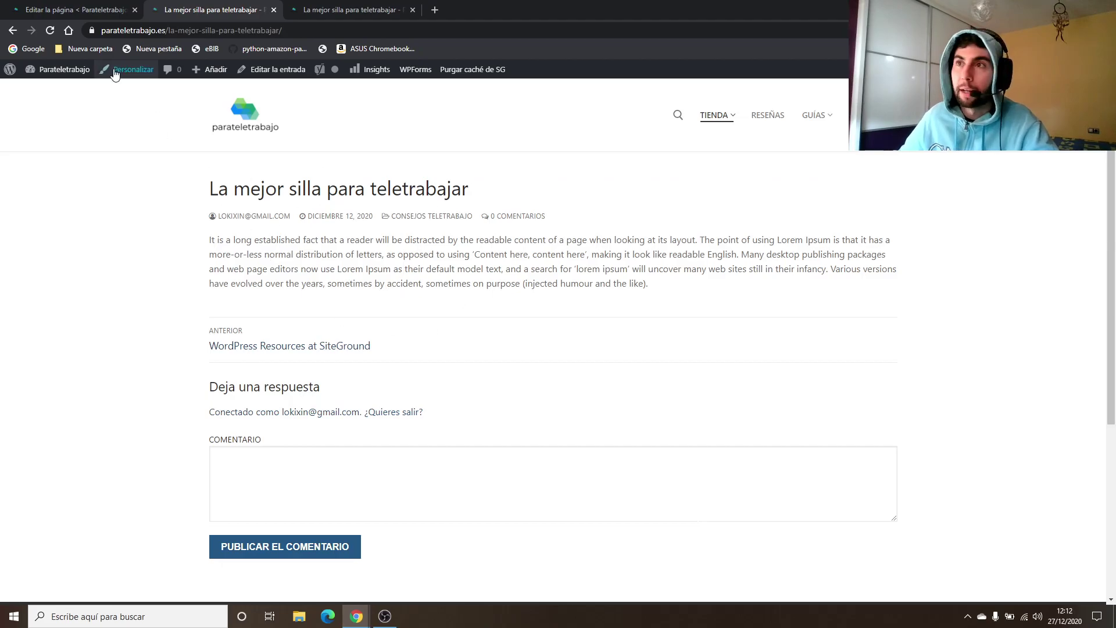
click(15, 34)
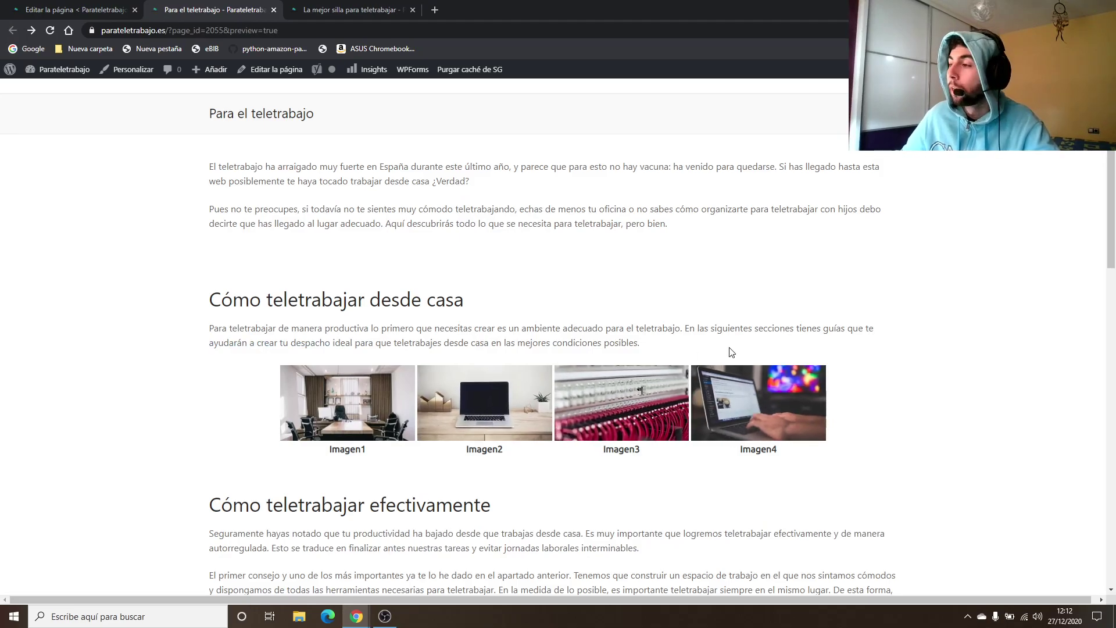
scroll(725, 354, down, 1)
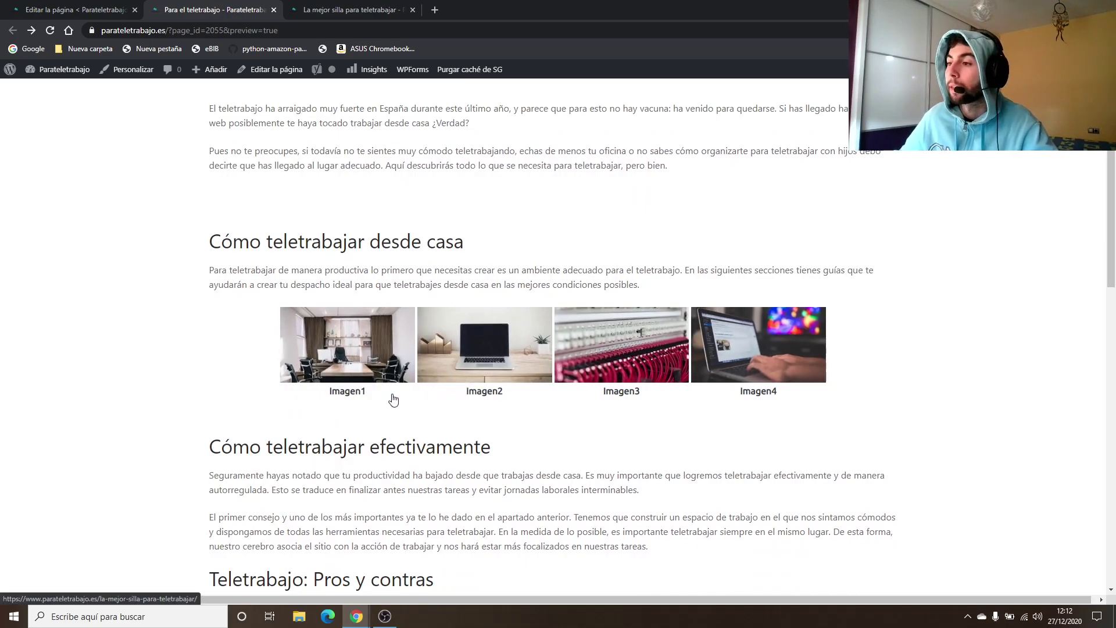
Reopen the inserted Photo Gallery block's settings from the page editor and open the default options for the Miniaturas view
click(71, 7)
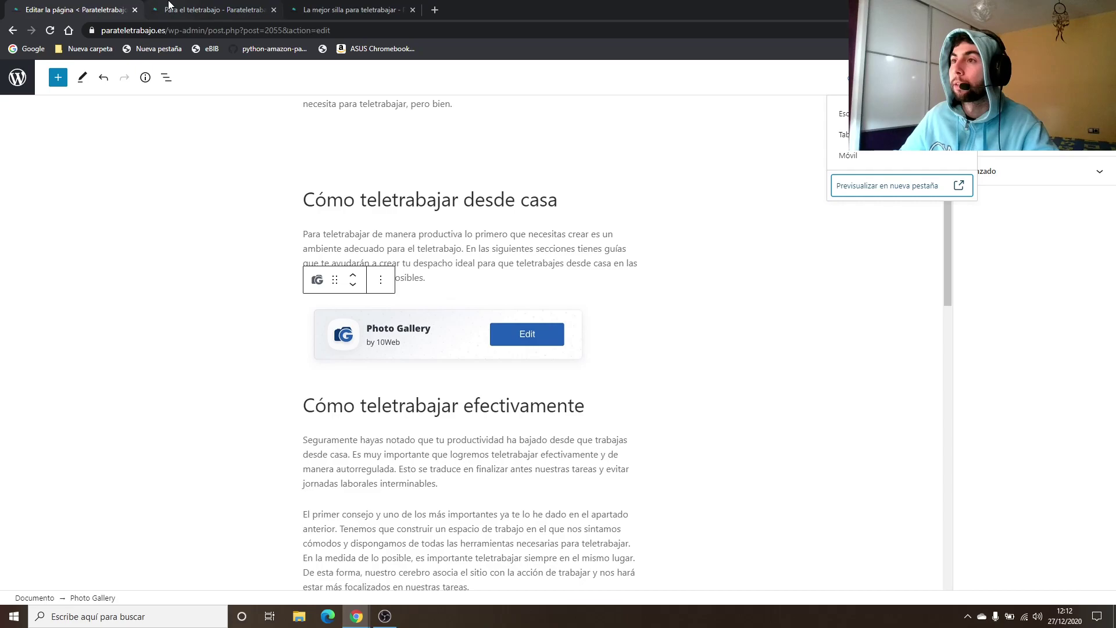
click(529, 334)
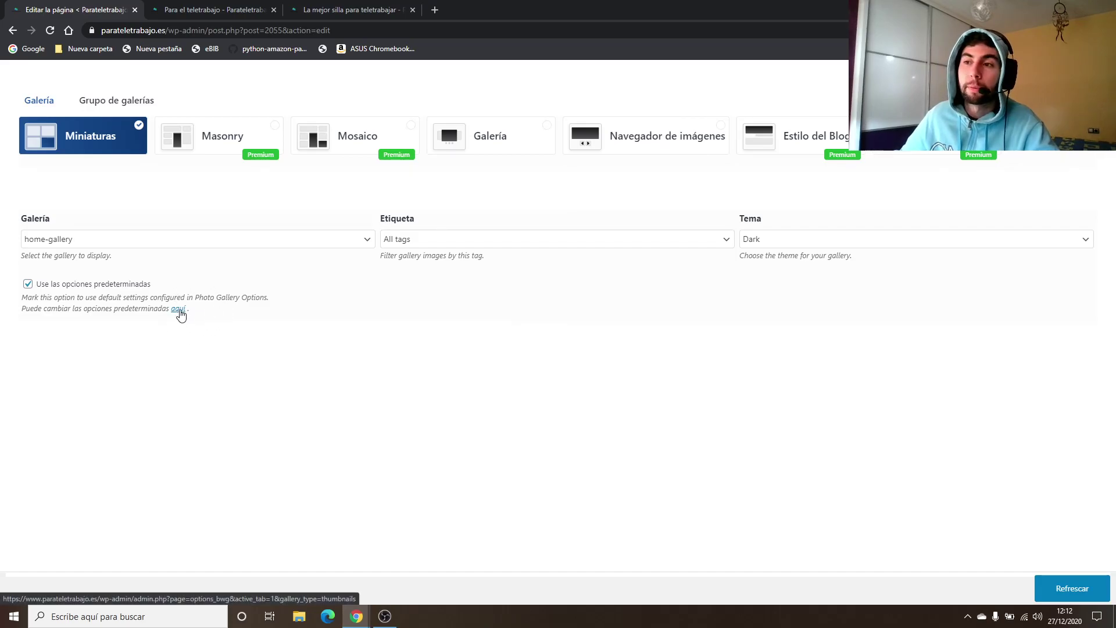
click(178, 310)
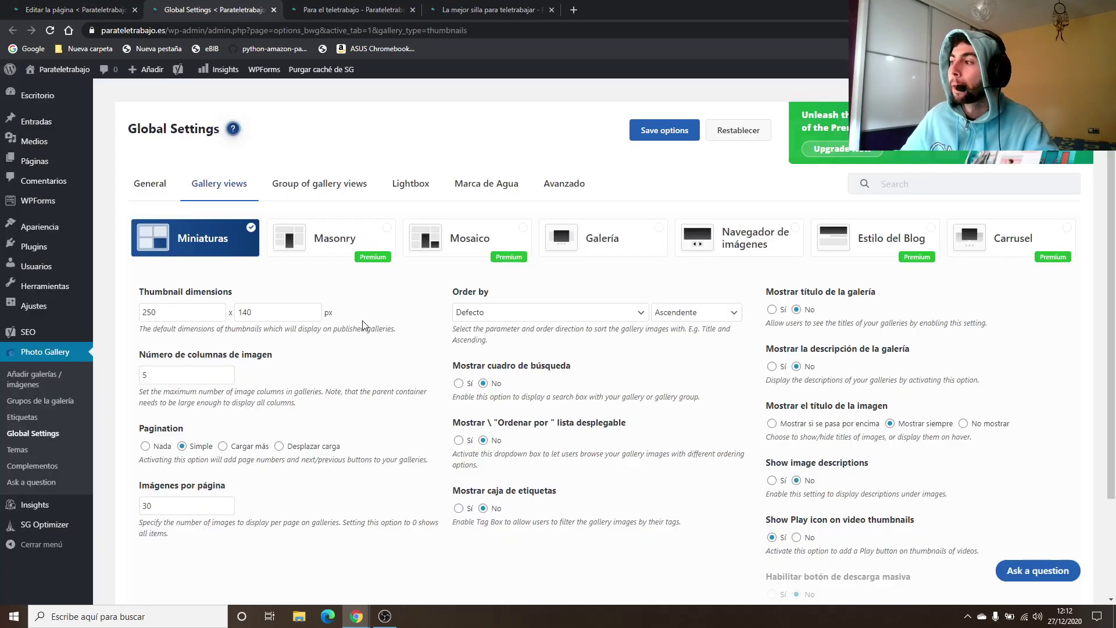
Review the Miniaturas options and try the alternatives for showing the image title, ending on Mostrar siempre
scroll(368, 318, down, 1)
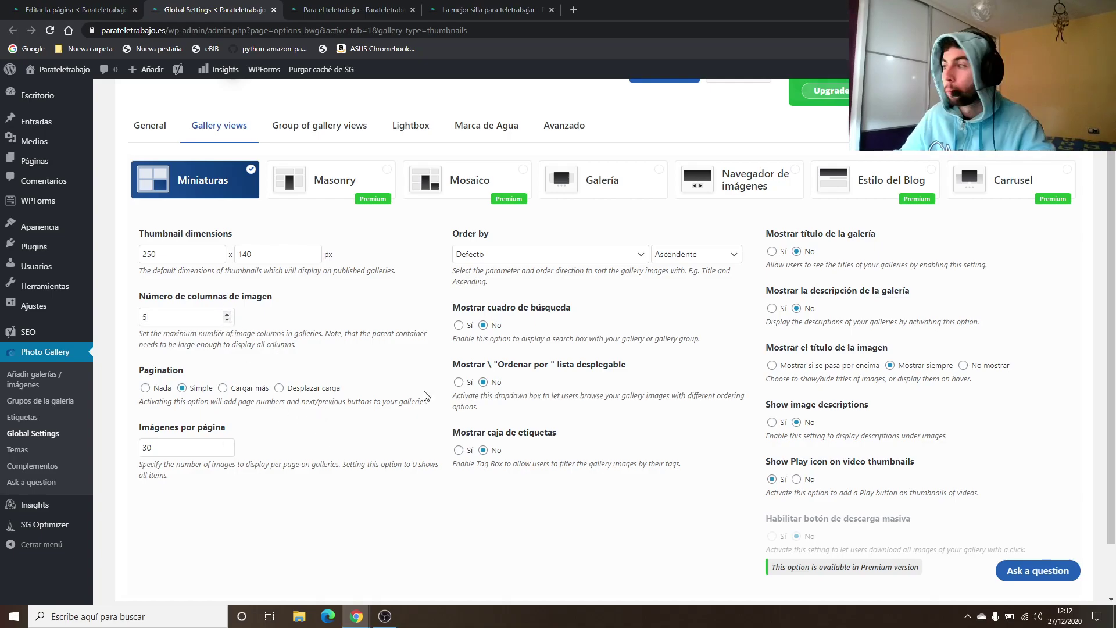
scroll(779, 257, down, 1)
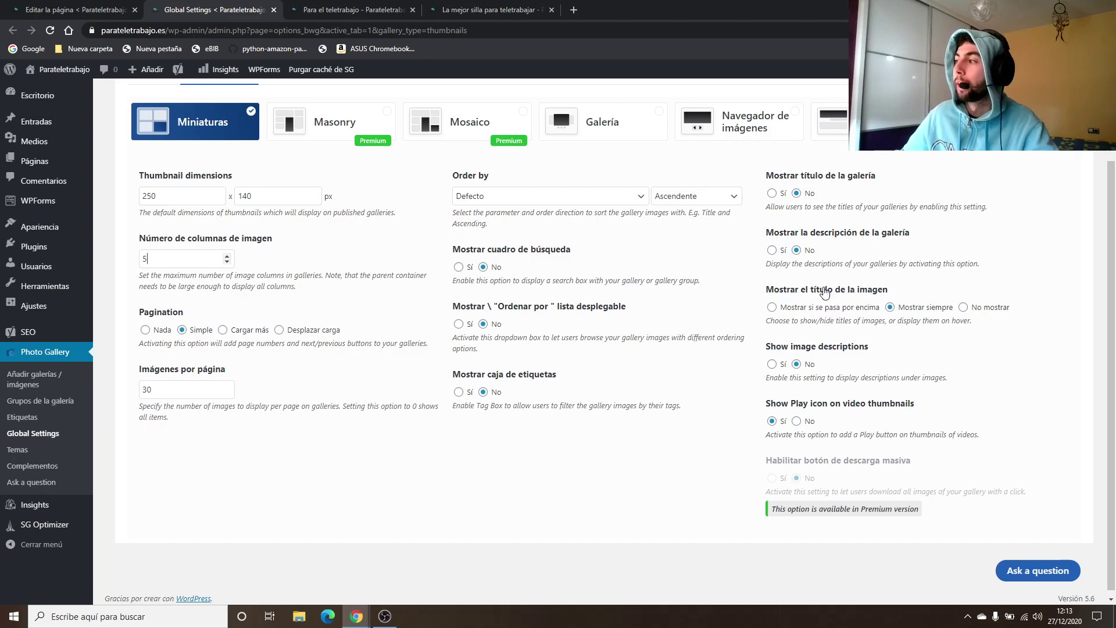
click(964, 307)
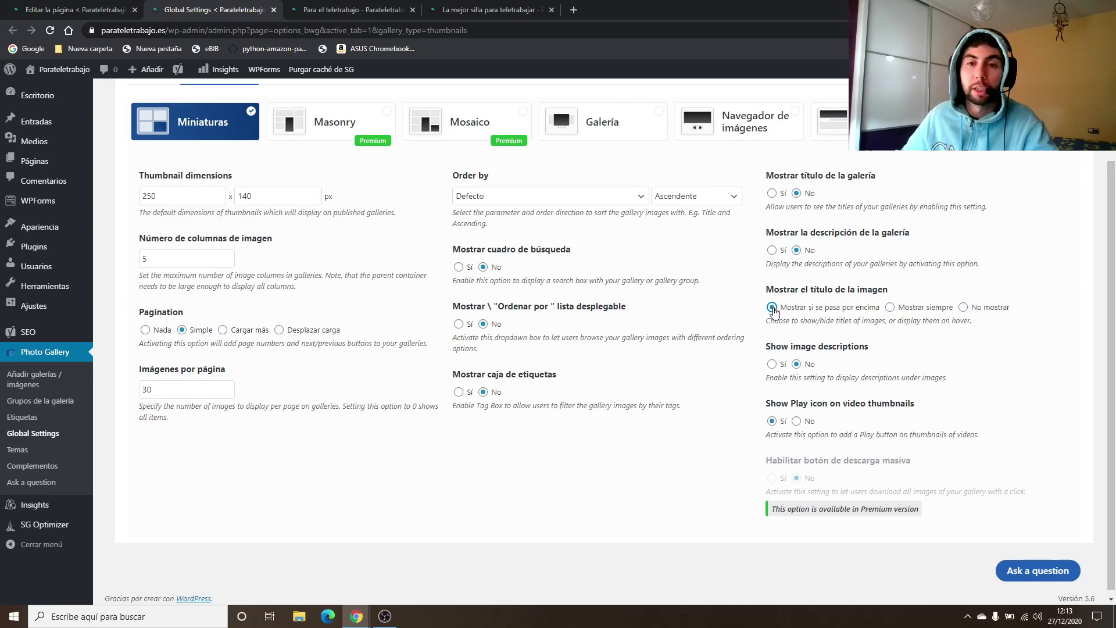
click(918, 308)
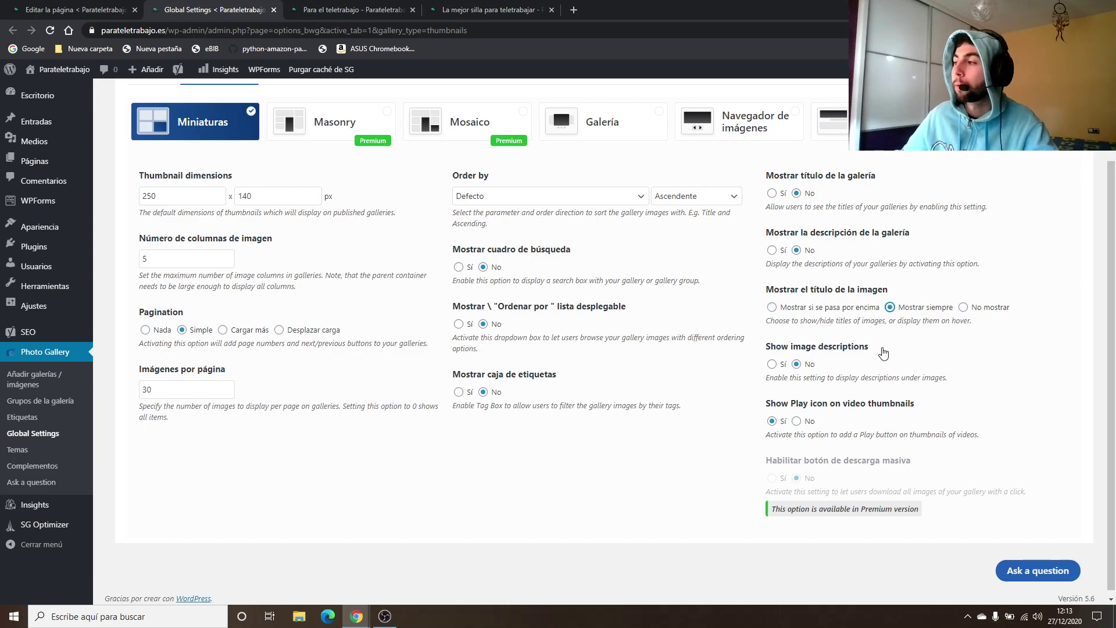